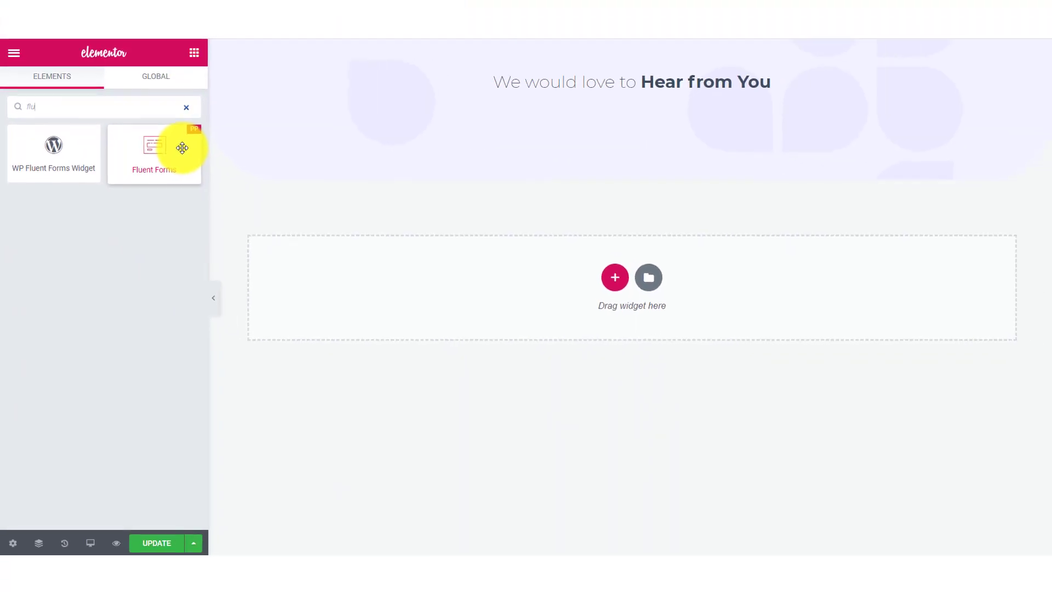
# Step: Add a Fluent Forms widget under the Hear from You heading and choose Polling Form (#3)
pyautogui.moveTo(182, 148); pyautogui.dragTo(546, 102)
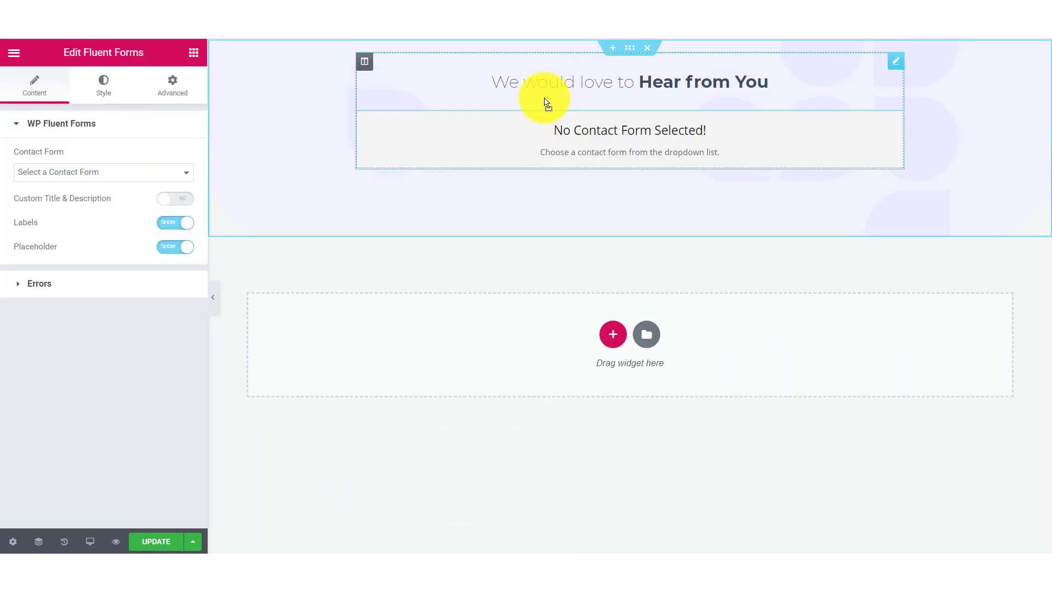
pyautogui.click(121, 173)
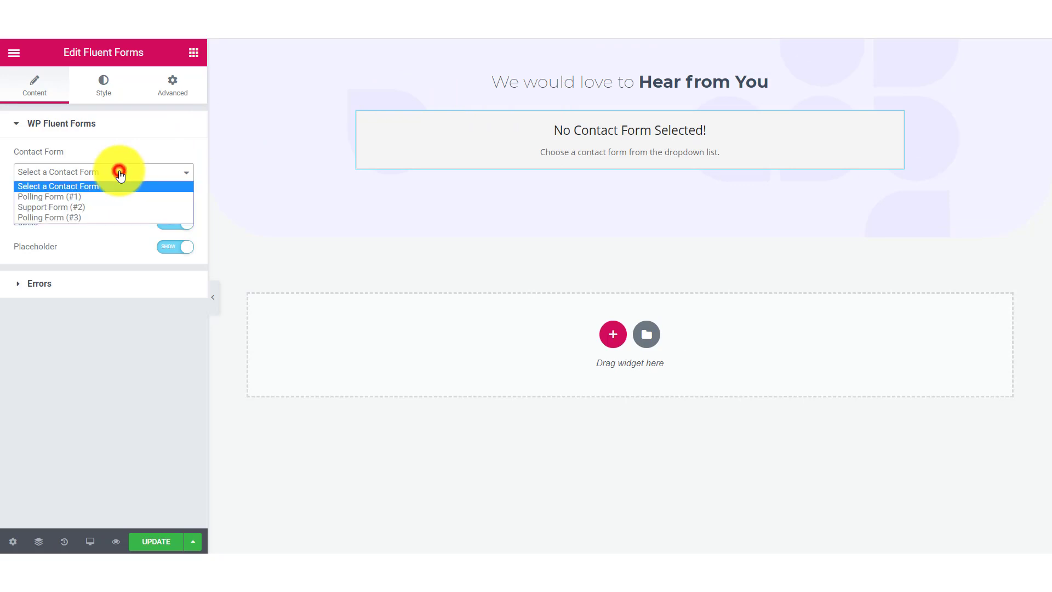
pyautogui.click(108, 218)
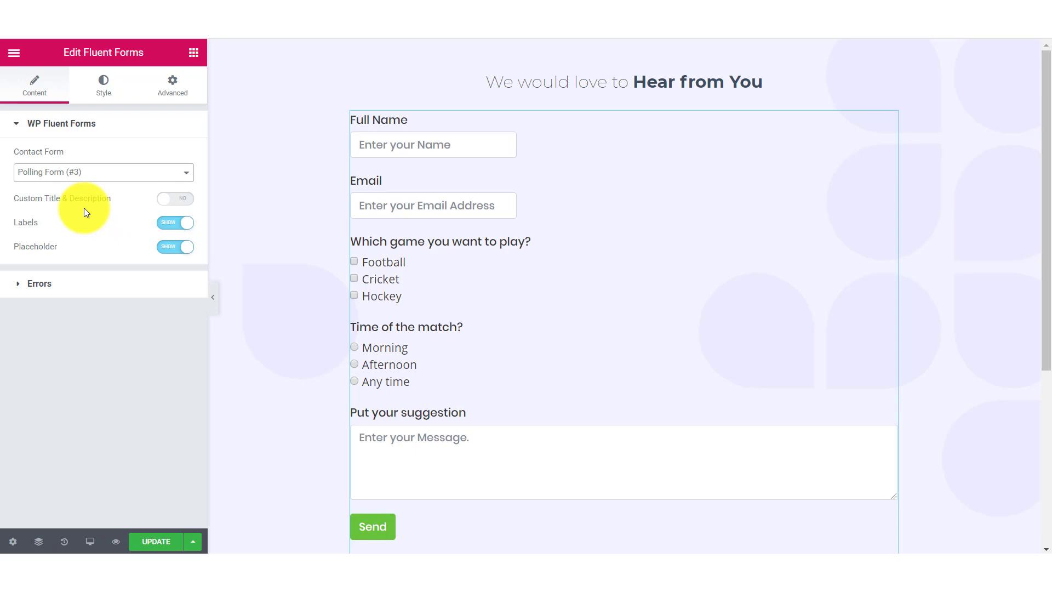
# Step: Keep Error Messages set to Show under Errors, then move to the widget's Style settings
pyautogui.click(96, 285)
pyautogui.click(134, 191)
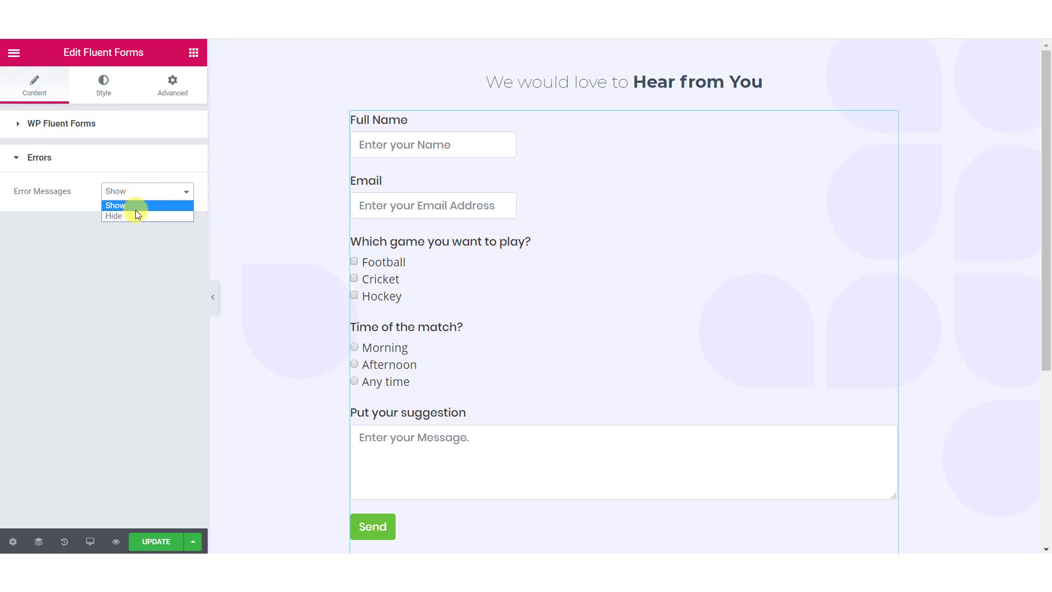
pyautogui.click(106, 263)
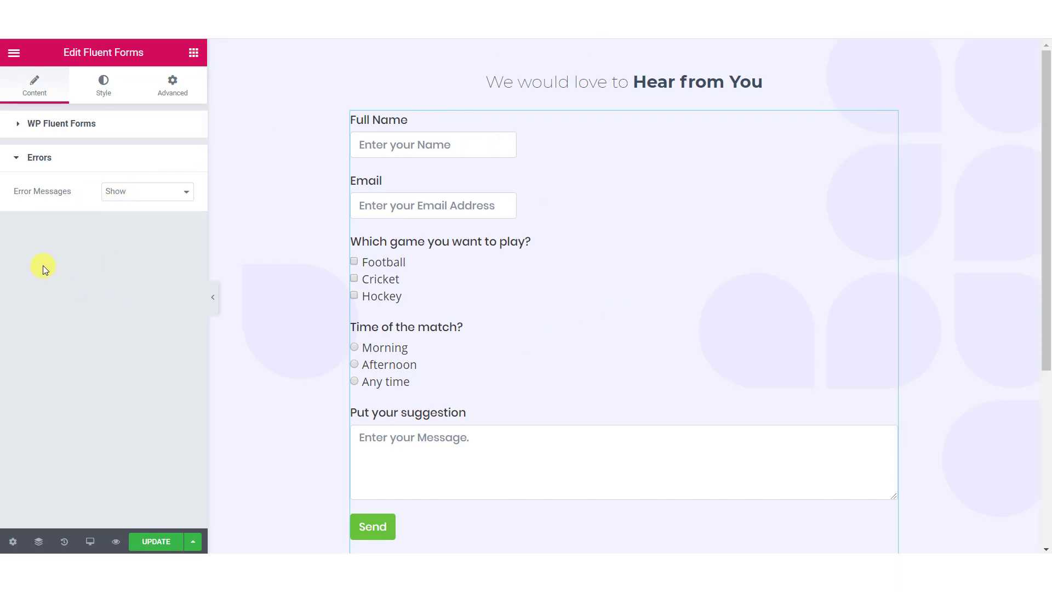
pyautogui.click(90, 91)
pyautogui.click(68, 136)
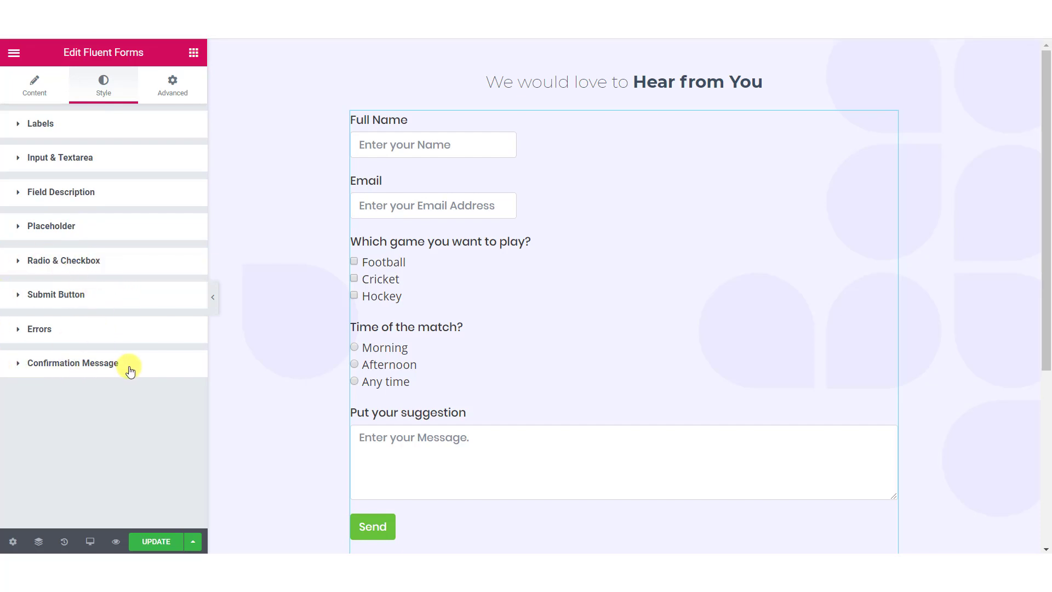
# Step: Set the Labels typography to 18 px font size with a 1.5 line height
pyautogui.click(81, 134)
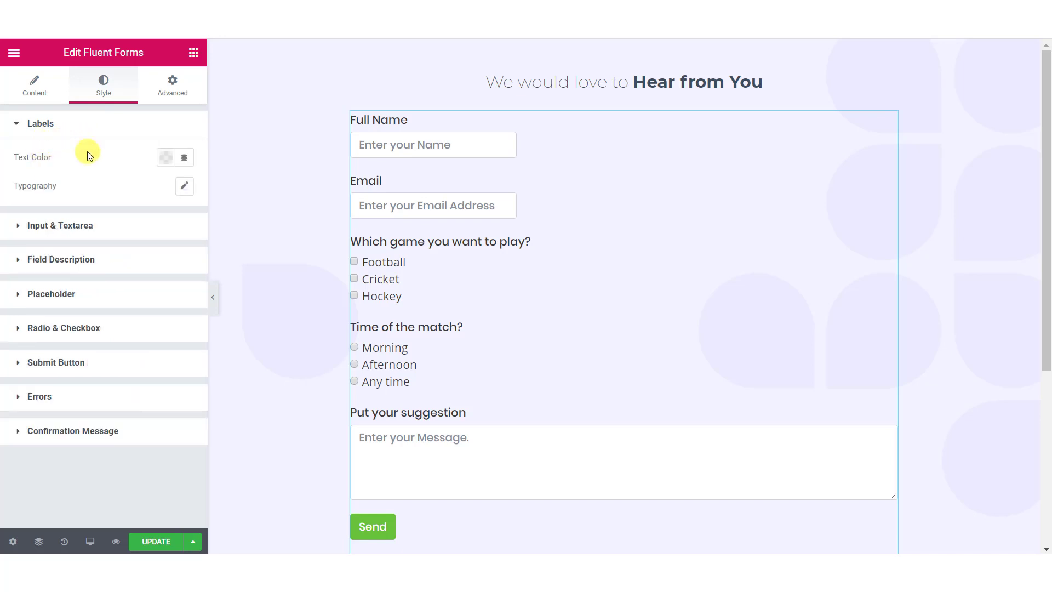
pyautogui.click(186, 187)
pyautogui.moveTo(149, 268); pyautogui.dragTo(33, 282)
pyautogui.click(178, 276)
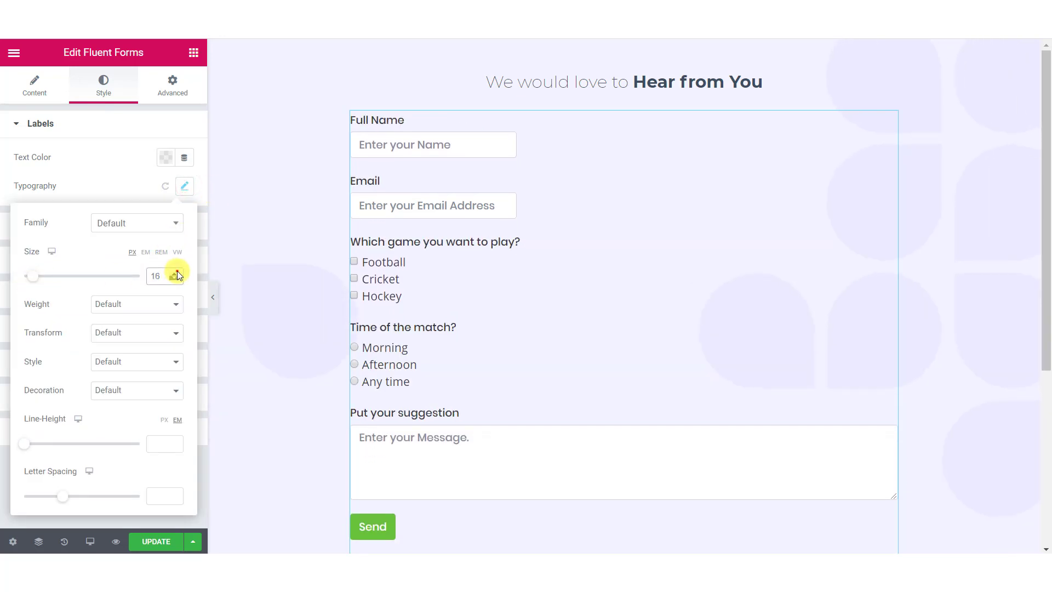
pyautogui.click(178, 276)
pyautogui.click(160, 444)
pyautogui.write('1')
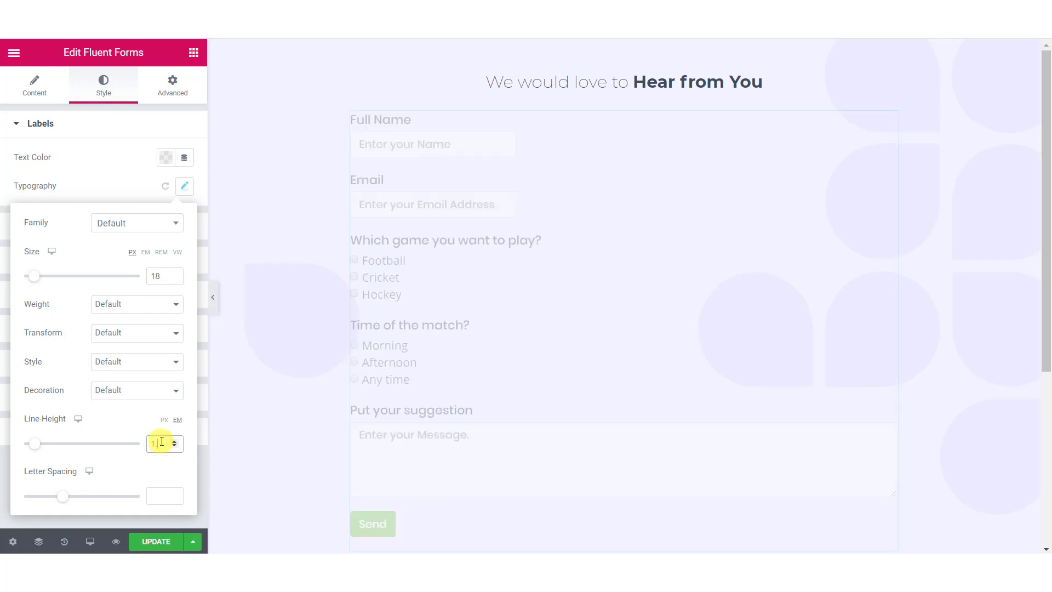
pyautogui.write('.5')
pyautogui.click(103, 190)
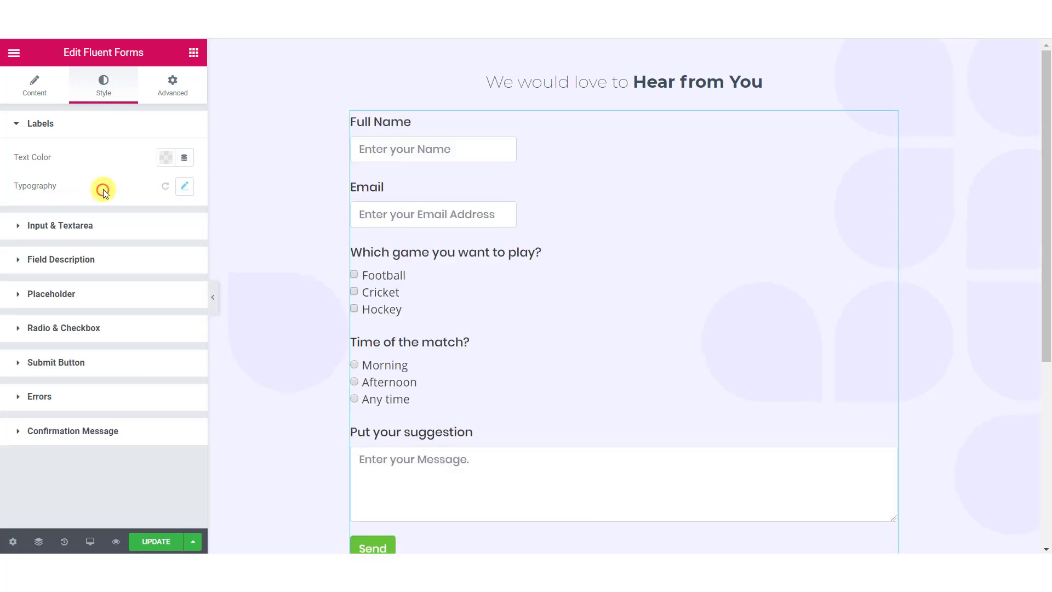
pyautogui.click(94, 227)
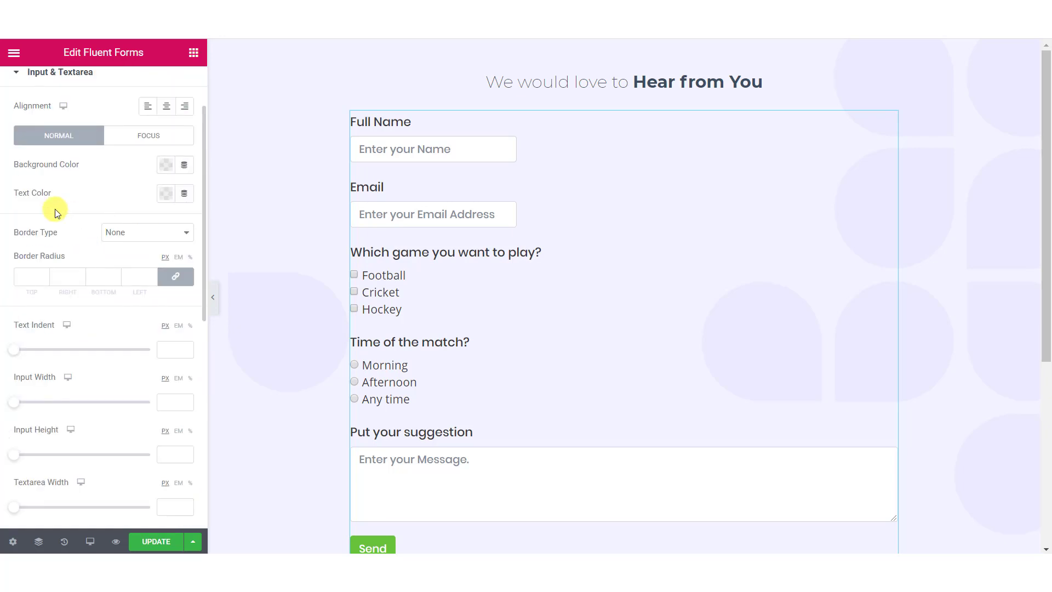
# Step: Give the form inputs a white background and dark grey text
pyautogui.scroll(-2, 55, 209)
pyautogui.scroll(-2, 55, 213)
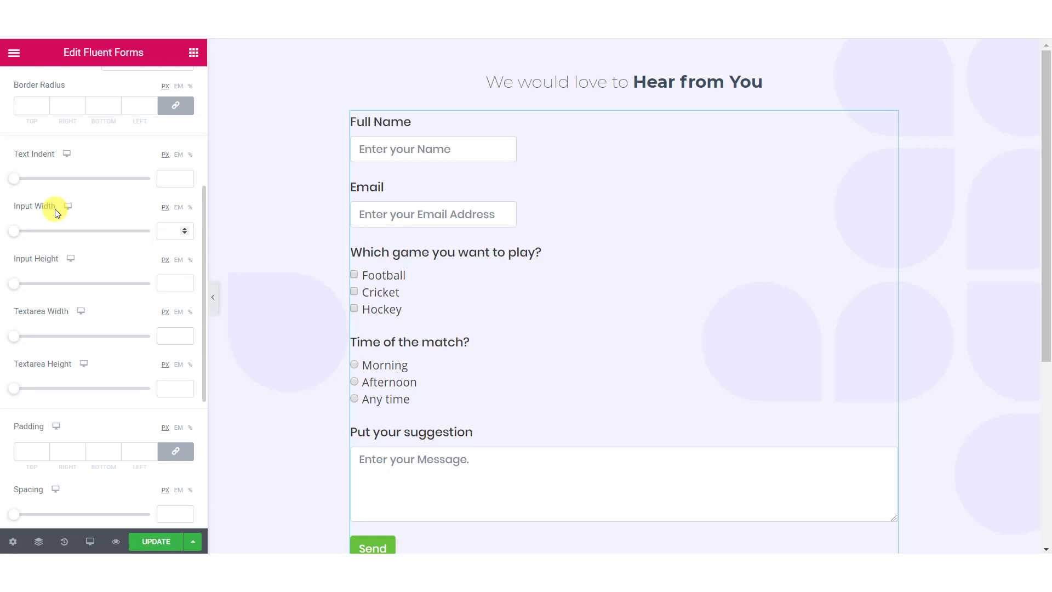
pyautogui.scroll(-4, 55, 212)
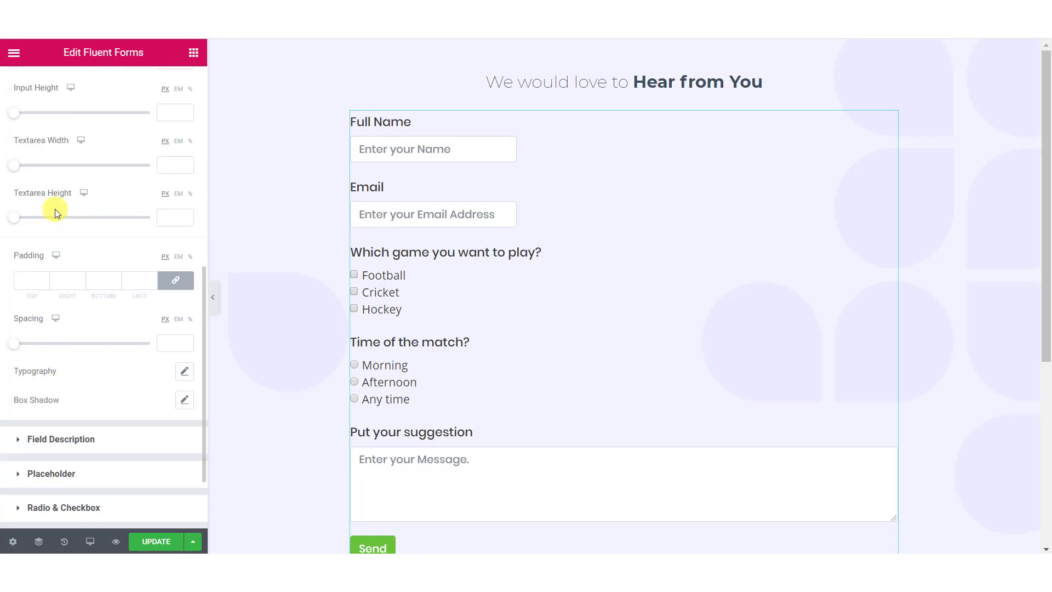
pyautogui.scroll(-2, 54, 213)
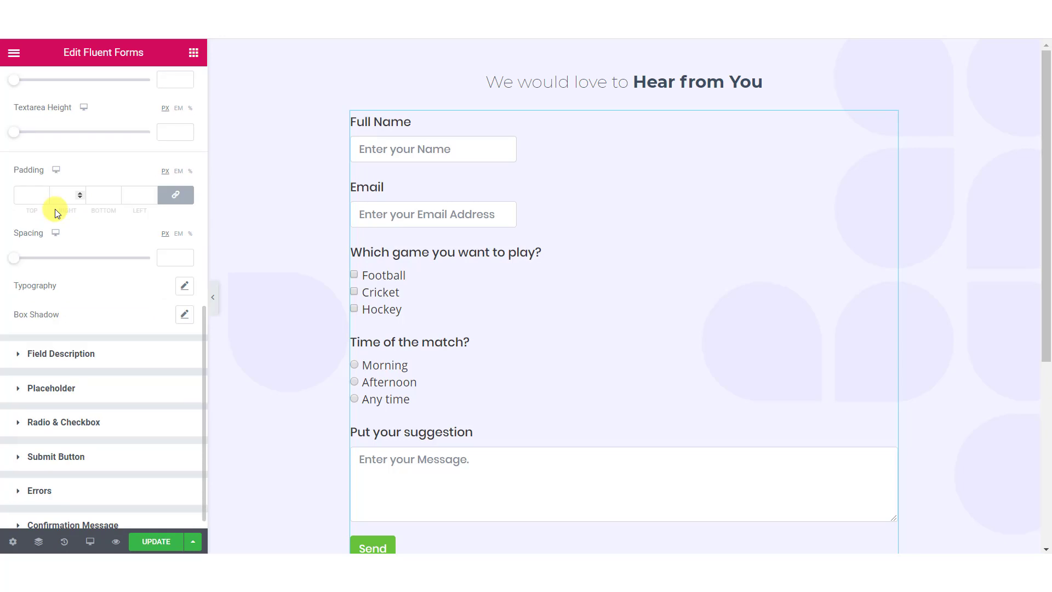
pyautogui.scroll(8, 54, 209)
pyautogui.scroll(2, 33, 225)
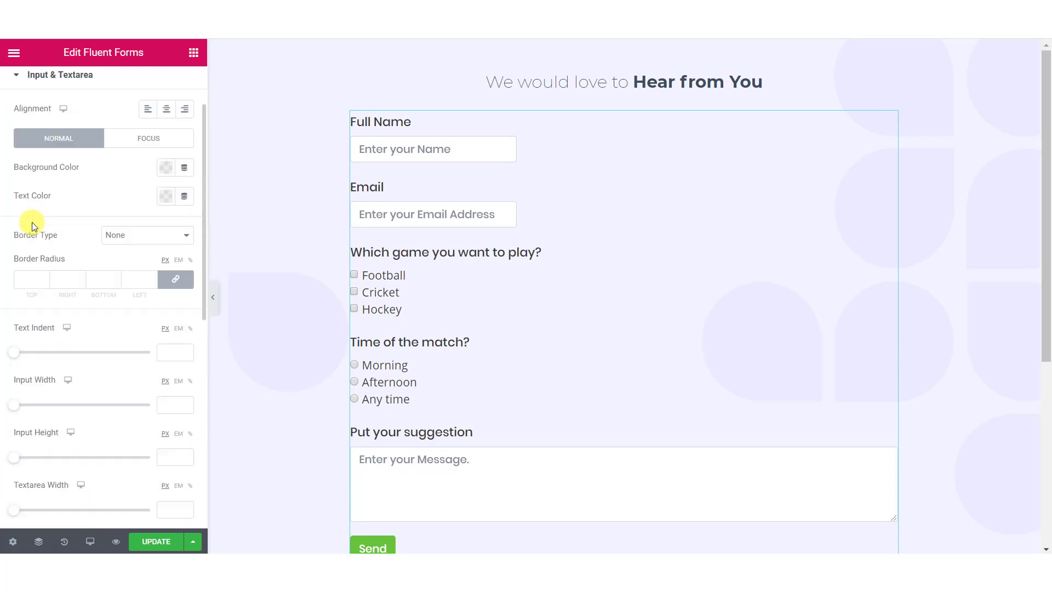
pyautogui.scroll(2, 33, 224)
pyautogui.click(167, 247)
pyautogui.click(226, 283)
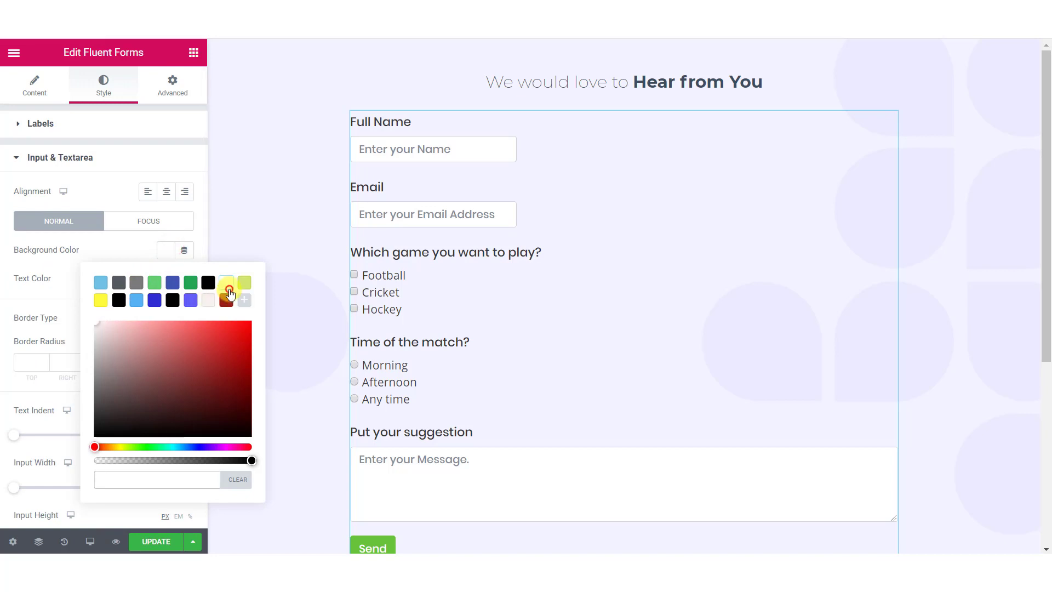
pyautogui.click(108, 254)
pyautogui.click(166, 278)
pyautogui.click(117, 310)
# Step: Give focused inputs a solid 1 px purple border
pyautogui.click(119, 279)
pyautogui.click(132, 227)
pyautogui.click(119, 245)
pyautogui.click(122, 271)
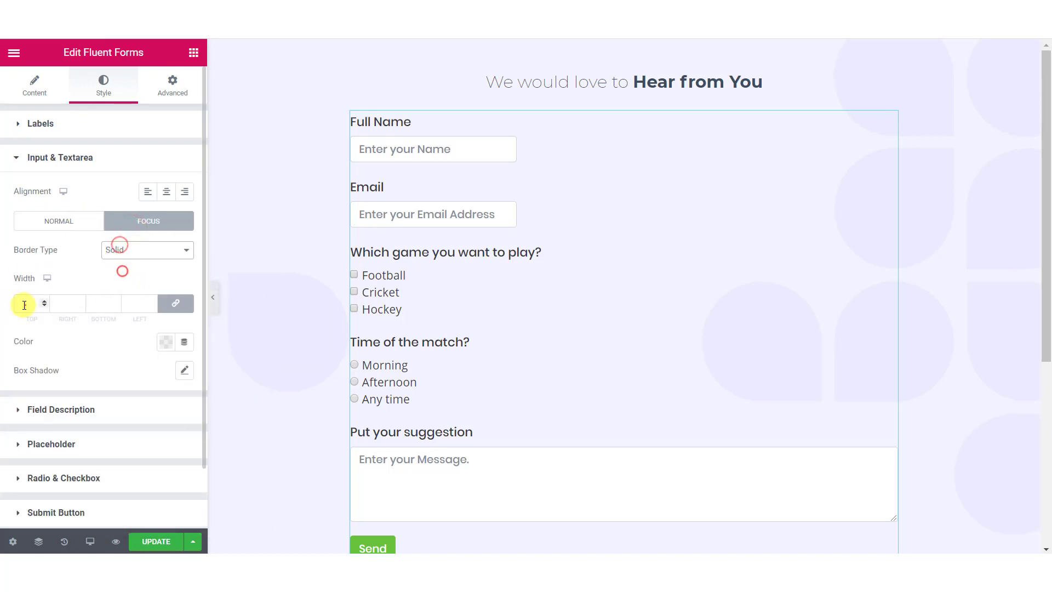
pyautogui.click(24, 305)
pyautogui.write('1')
pyautogui.click(165, 341)
pyautogui.click(186, 146)
pyautogui.click(88, 366)
pyautogui.click(62, 220)
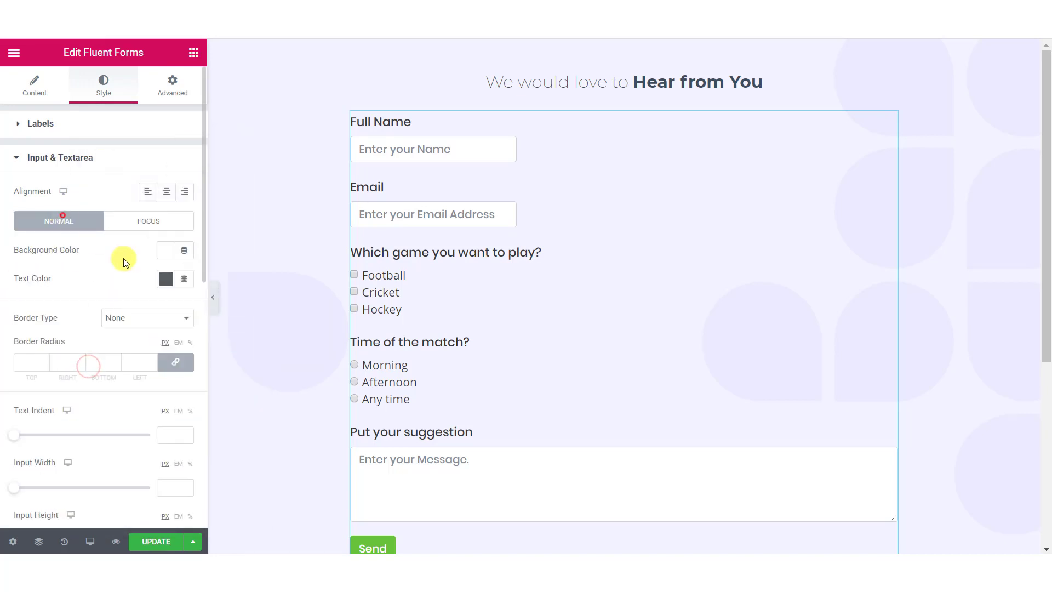
# Step: Set input text indent 10, width 100%, height 60 and textarea height about 149
pyautogui.scroll(-3, 123, 258)
pyautogui.moveTo(14, 264); pyautogui.dragTo(36, 265)
pyautogui.click(189, 293)
pyautogui.moveTo(14, 314); pyautogui.dragTo(150, 317)
pyautogui.moveTo(14, 368); pyautogui.dragTo(115, 370)
pyautogui.scroll(-3, 167, 294)
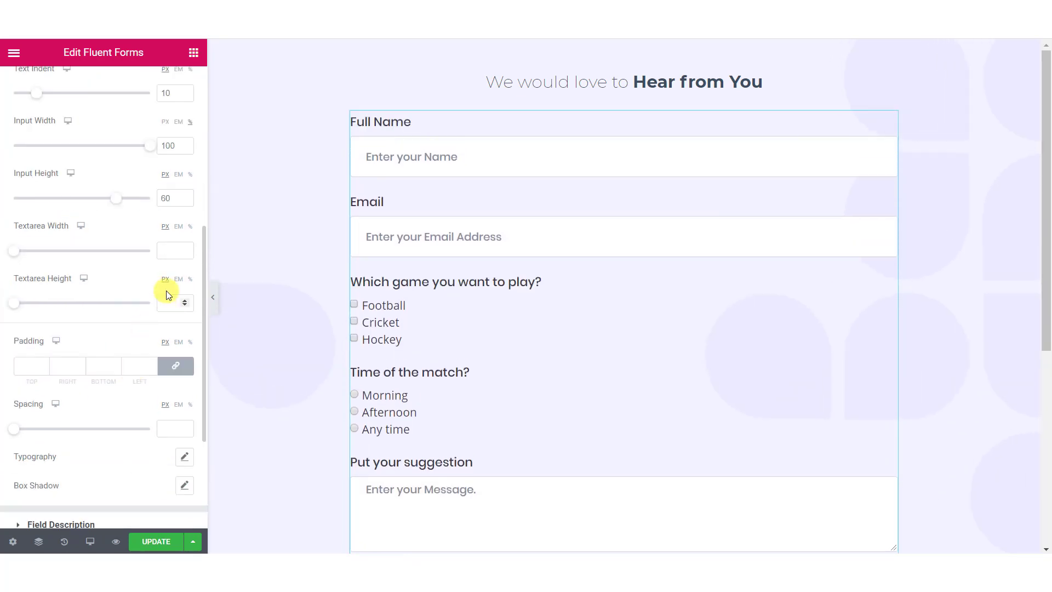
pyautogui.moveTo(14, 302); pyautogui.dragTo(63, 308)
# Step: Set input padding to 10 and field spacing to 35
pyautogui.scroll(-4, 234, 306)
pyautogui.click(31, 365)
pyautogui.write('10')
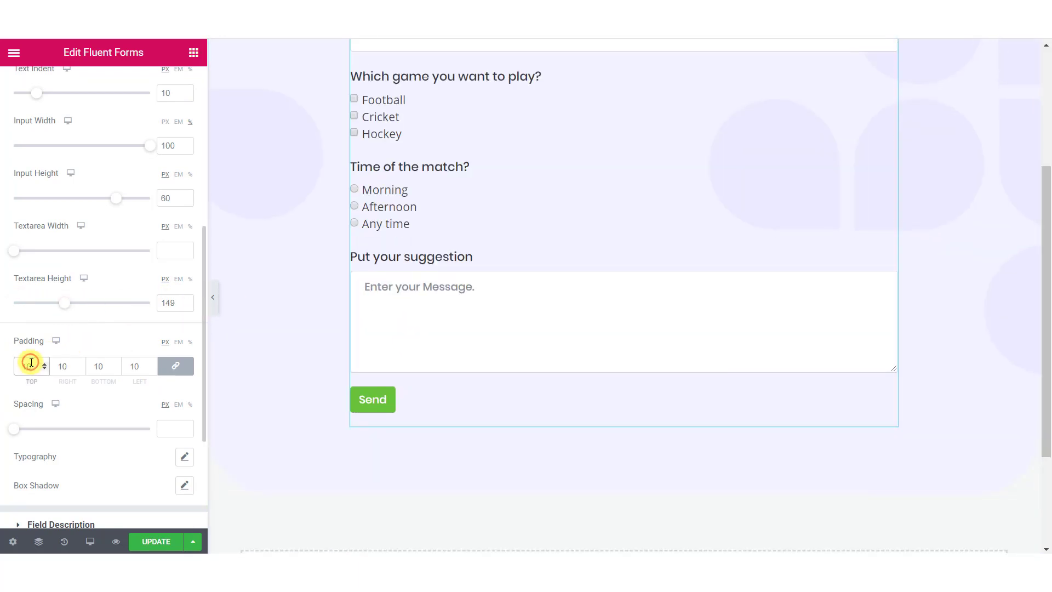
pyautogui.scroll(-3, 93, 439)
pyautogui.moveTo(14, 257); pyautogui.dragTo(61, 258)
pyautogui.scroll(-4, 709, 325)
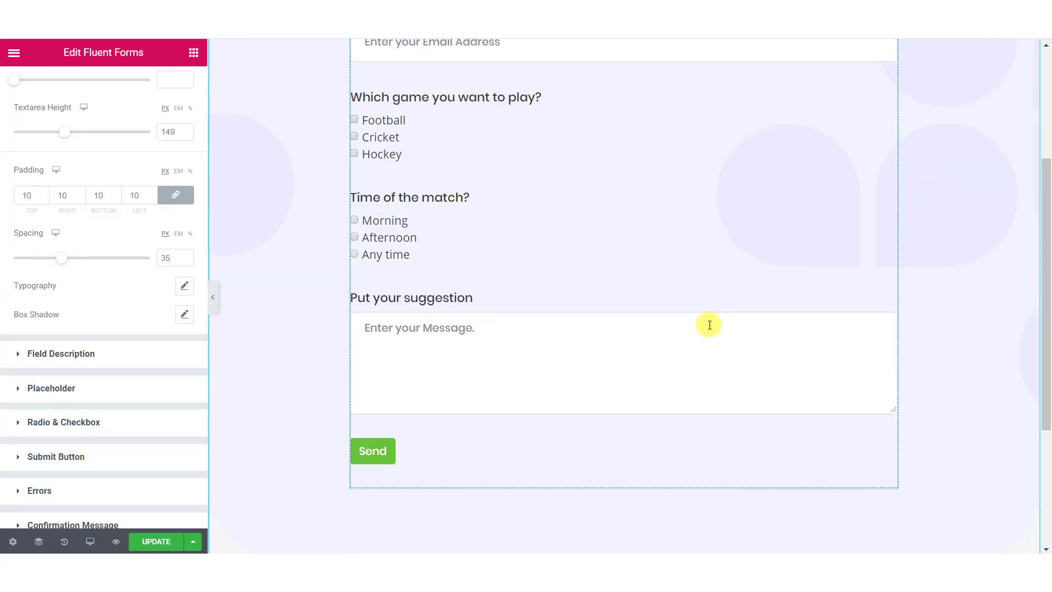
pyautogui.click(173, 355)
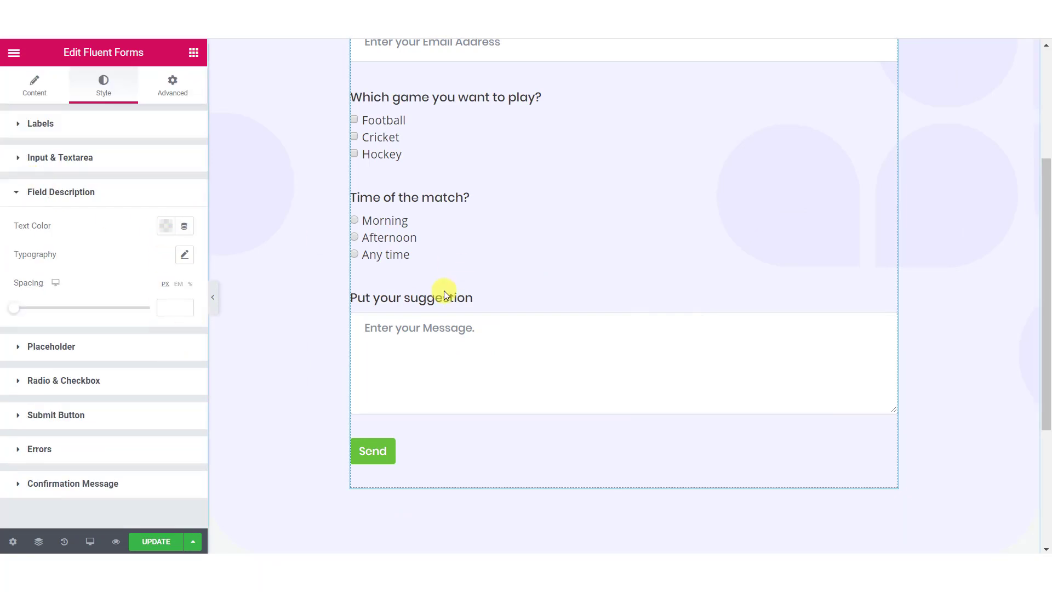
# Step: Expand the Radio & Checkbox style options and tick the game checkboxes in the preview
pyautogui.scroll(3, 442, 291)
pyautogui.scroll(2, 351, 312)
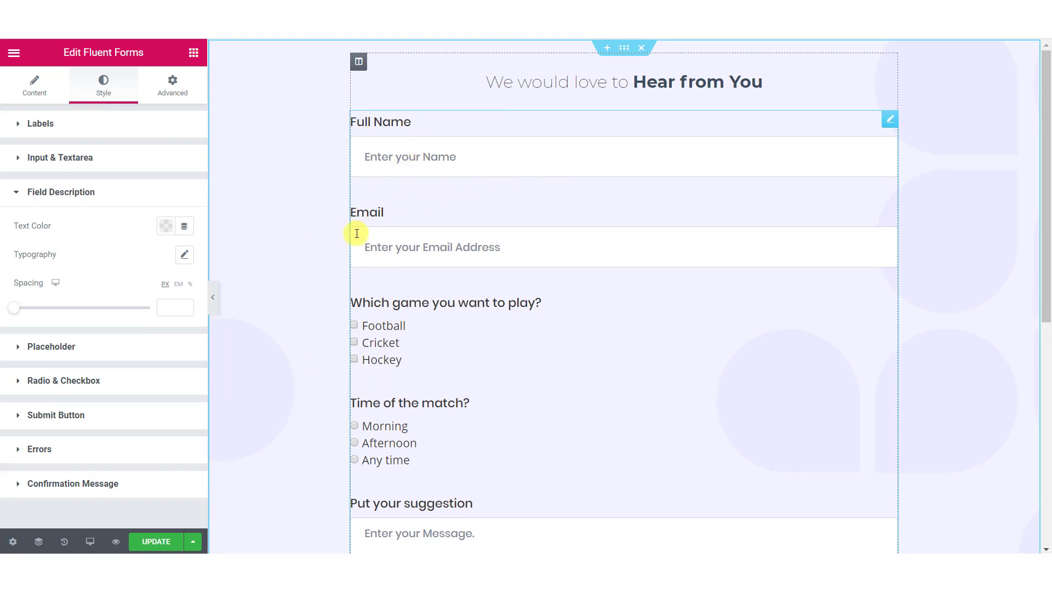
pyautogui.click(99, 195)
pyautogui.click(110, 225)
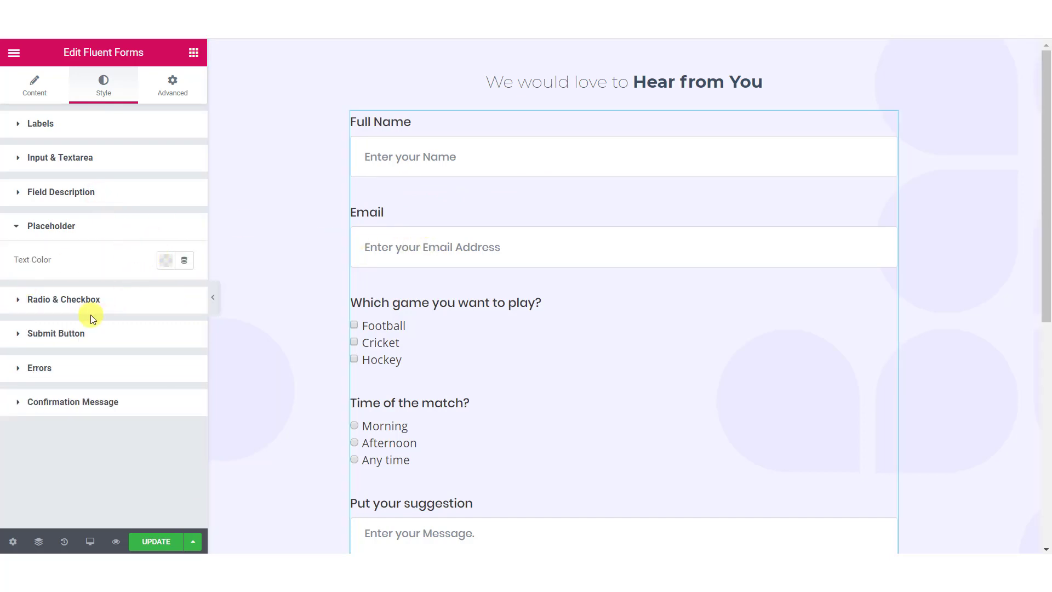
pyautogui.click(76, 297)
pyautogui.scroll(-3, 378, 220)
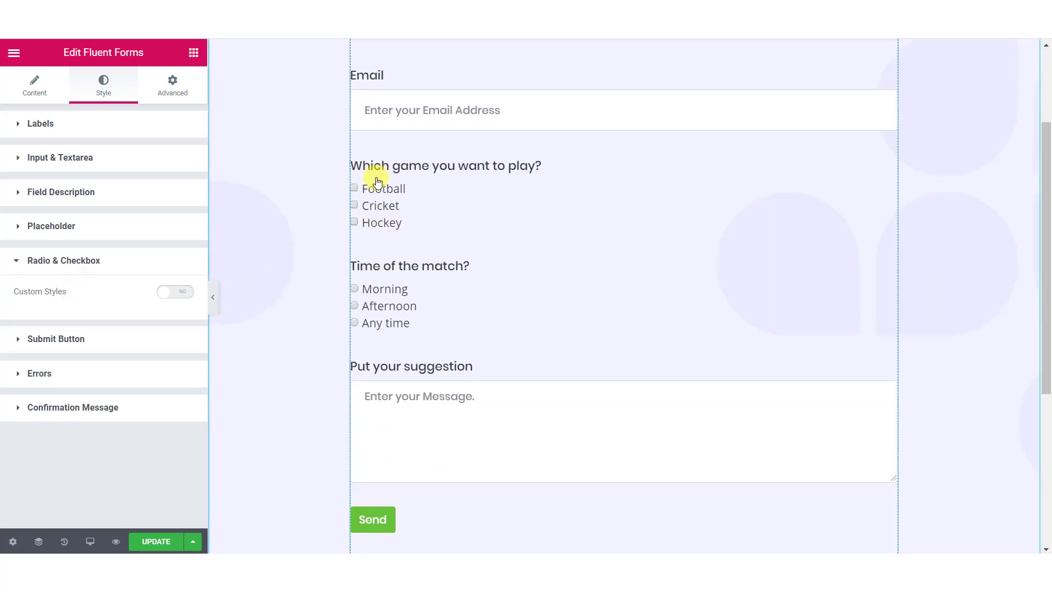
pyautogui.click(353, 189)
pyautogui.click(354, 221)
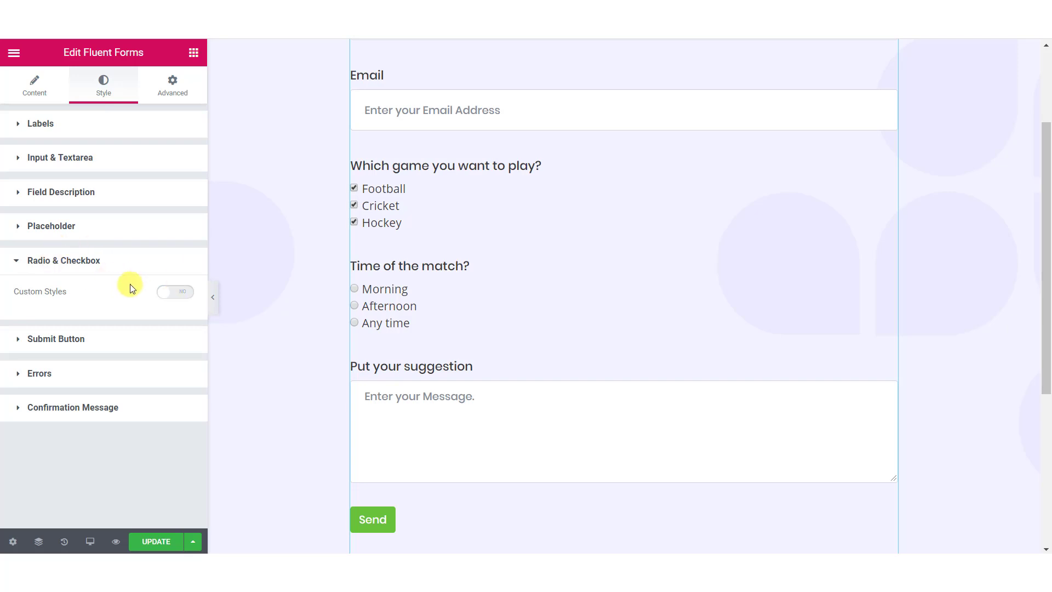
# Step: Enable custom radio/checkbox styles: 25 px size, 2 px black borders, purple checked fill
pyautogui.click(187, 297)
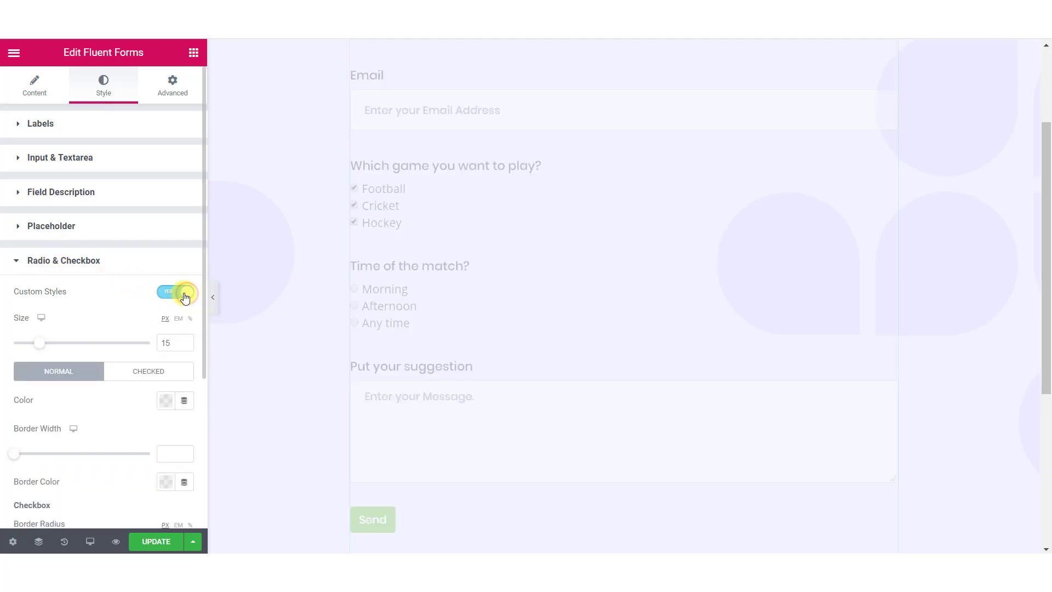
pyautogui.scroll(-3, 169, 299)
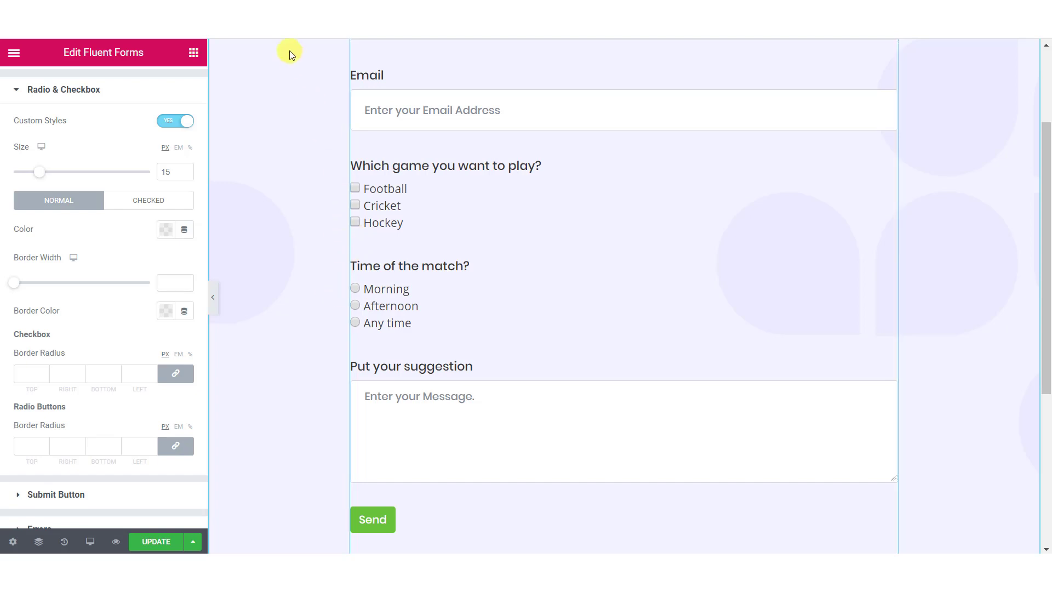
pyautogui.moveTo(40, 171); pyautogui.dragTo(62, 178)
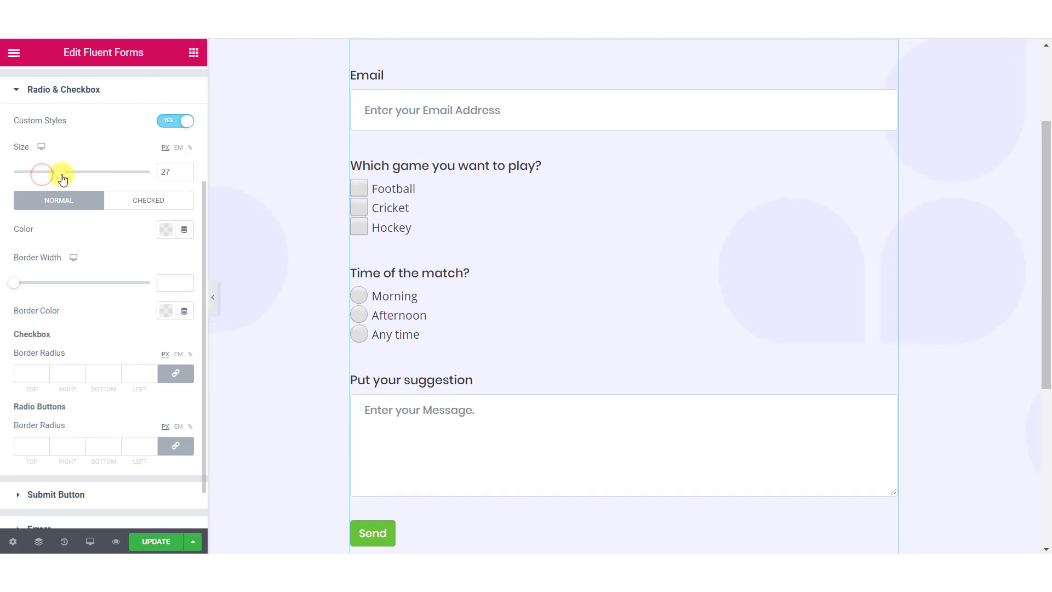
pyautogui.click(157, 278)
pyautogui.click(183, 278)
pyautogui.click(166, 311)
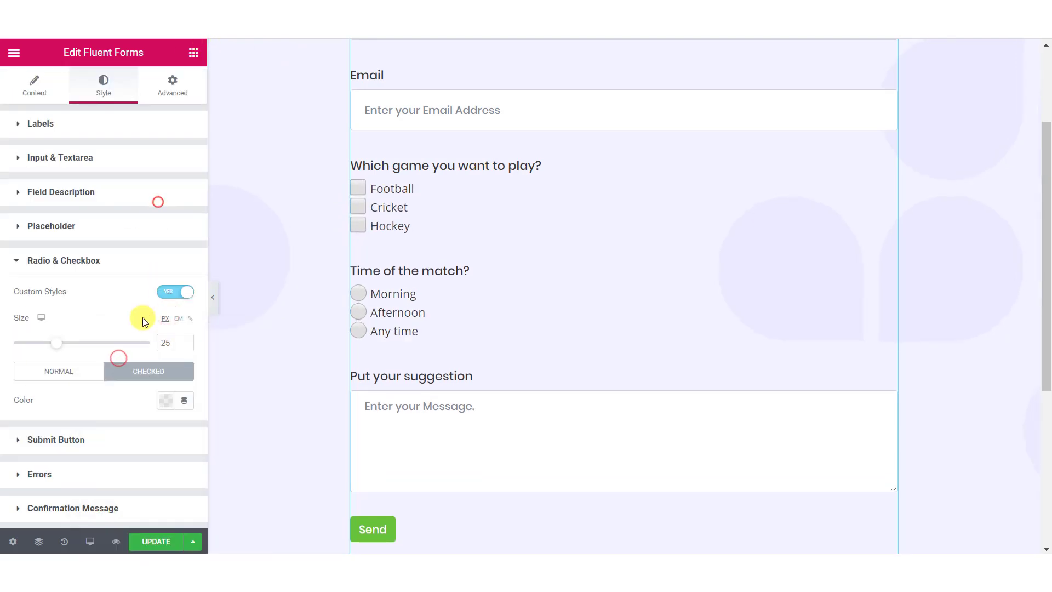
pyautogui.click(166, 400)
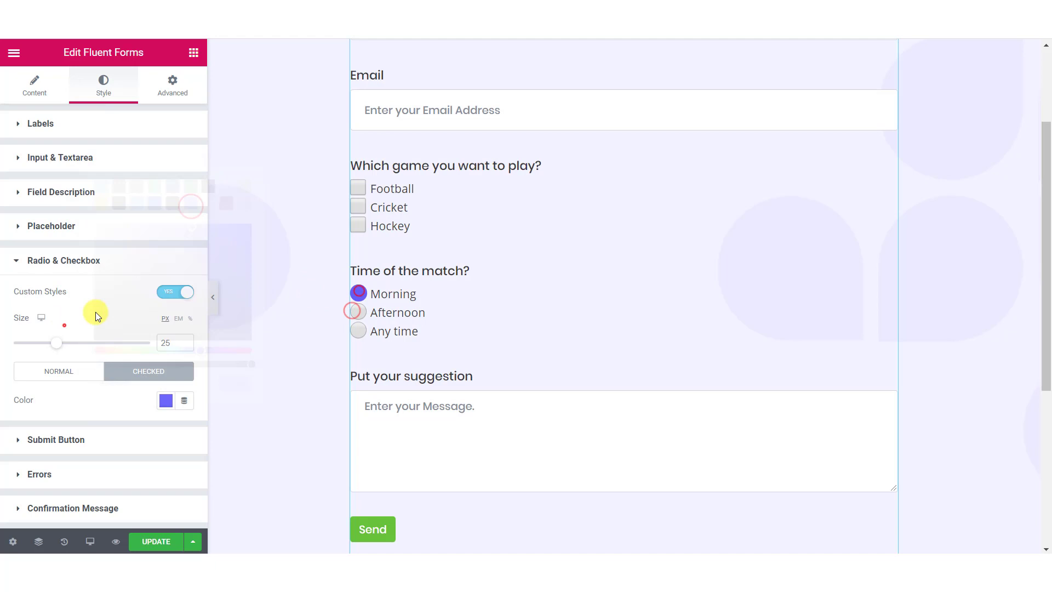
pyautogui.click(58, 371)
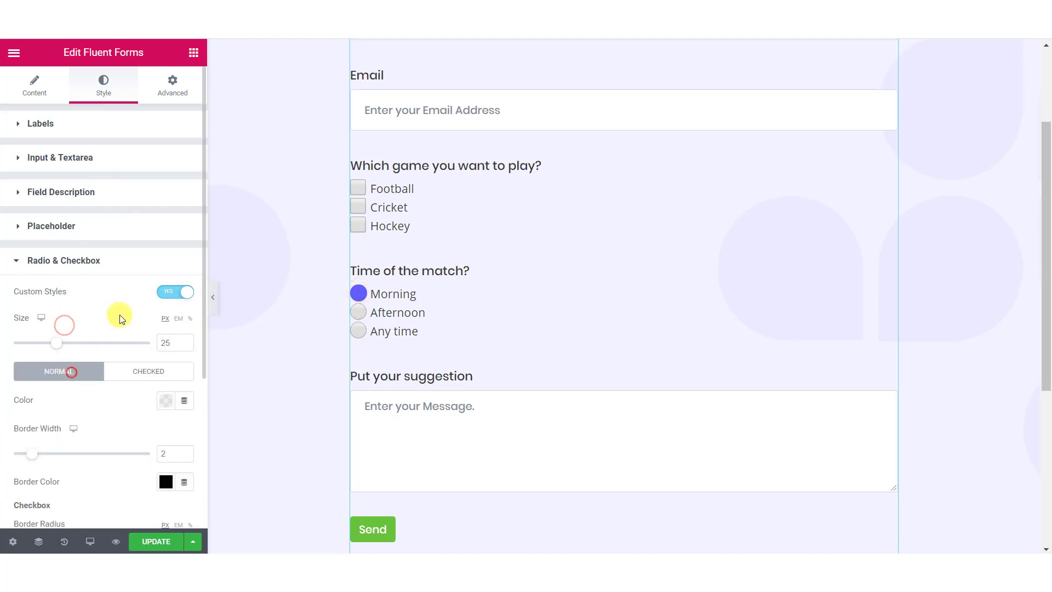
pyautogui.scroll(-3, 137, 274)
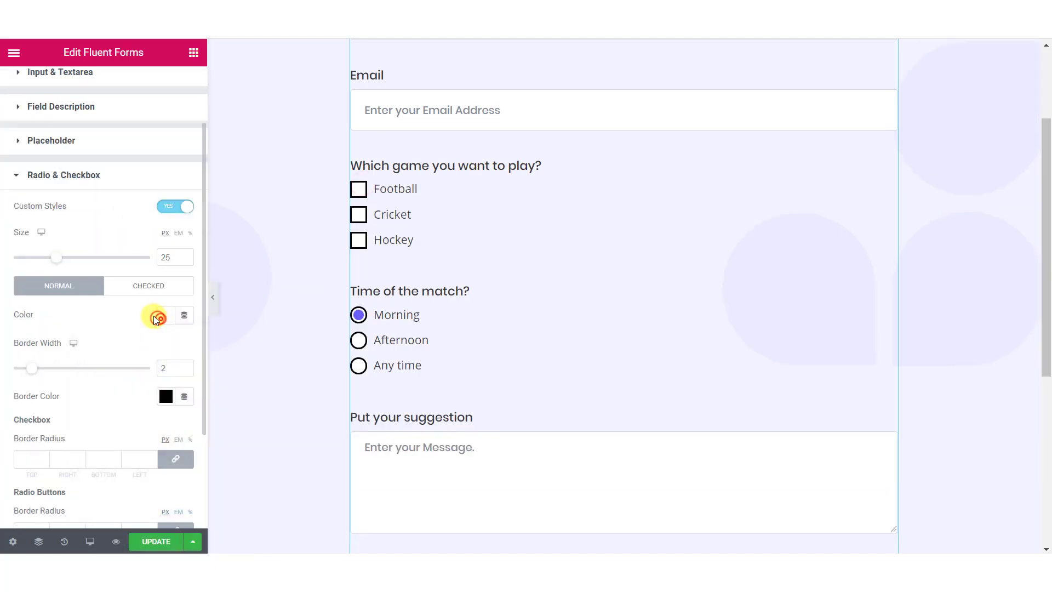
pyautogui.scroll(-3, 148, 321)
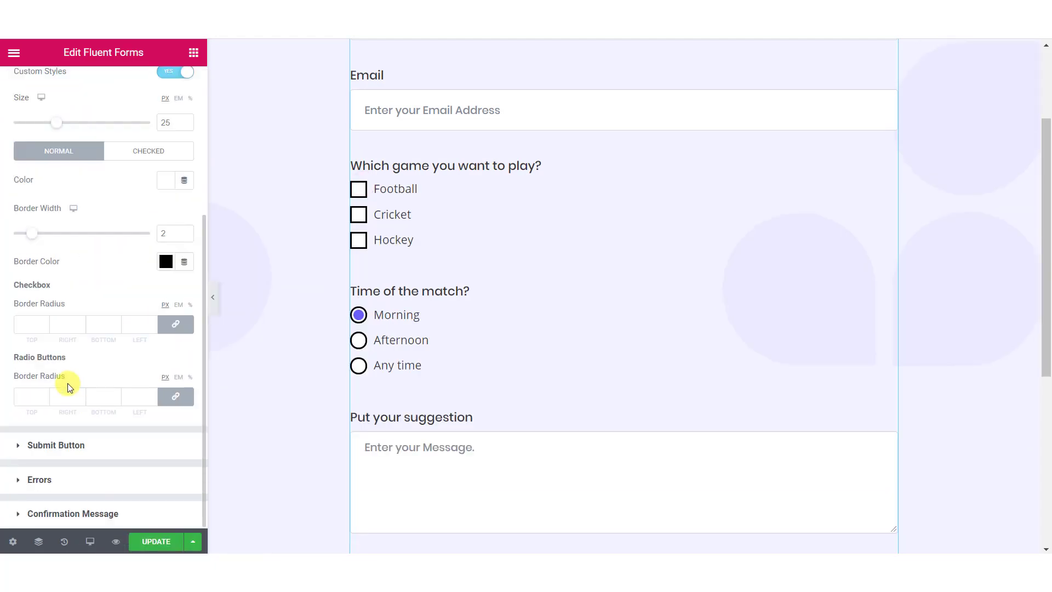
# Step: Style the Submit Button with 247 px width, purple background and 15 px padding on all sides
pyautogui.click(70, 436)
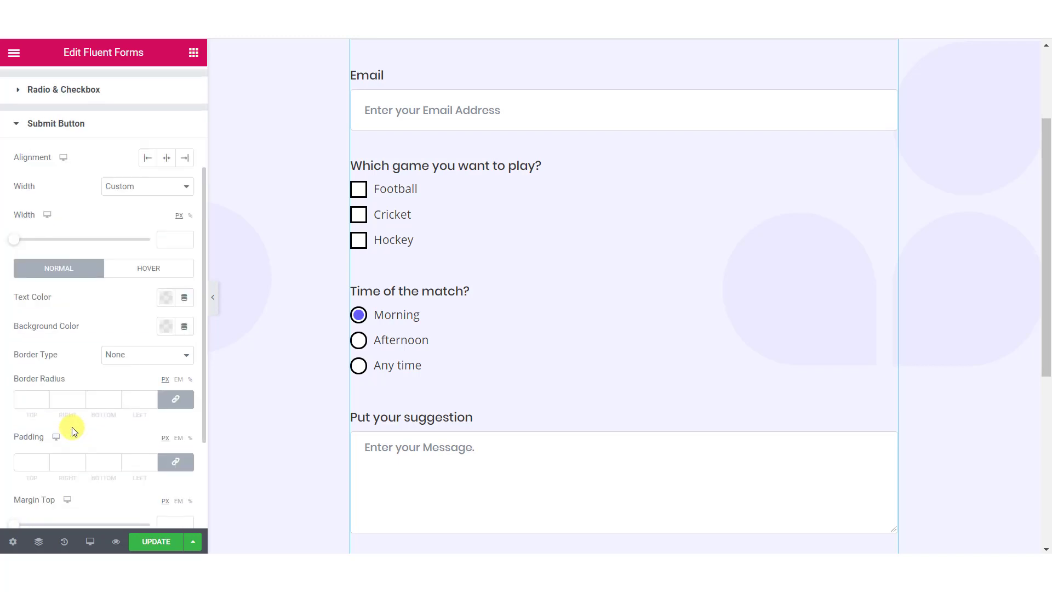
pyautogui.scroll(-3, 71, 426)
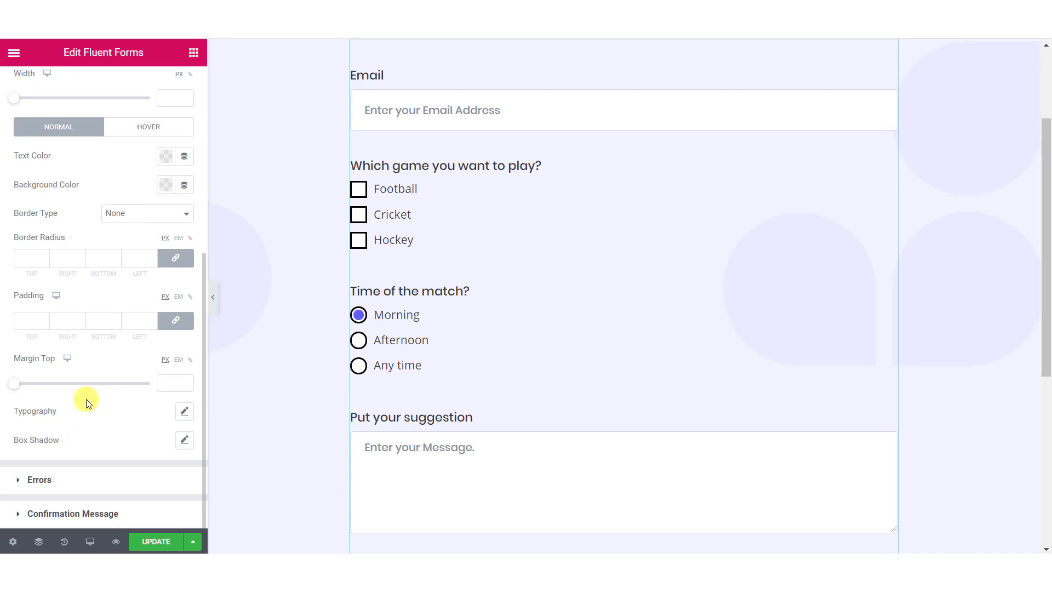
pyautogui.scroll(2, 86, 399)
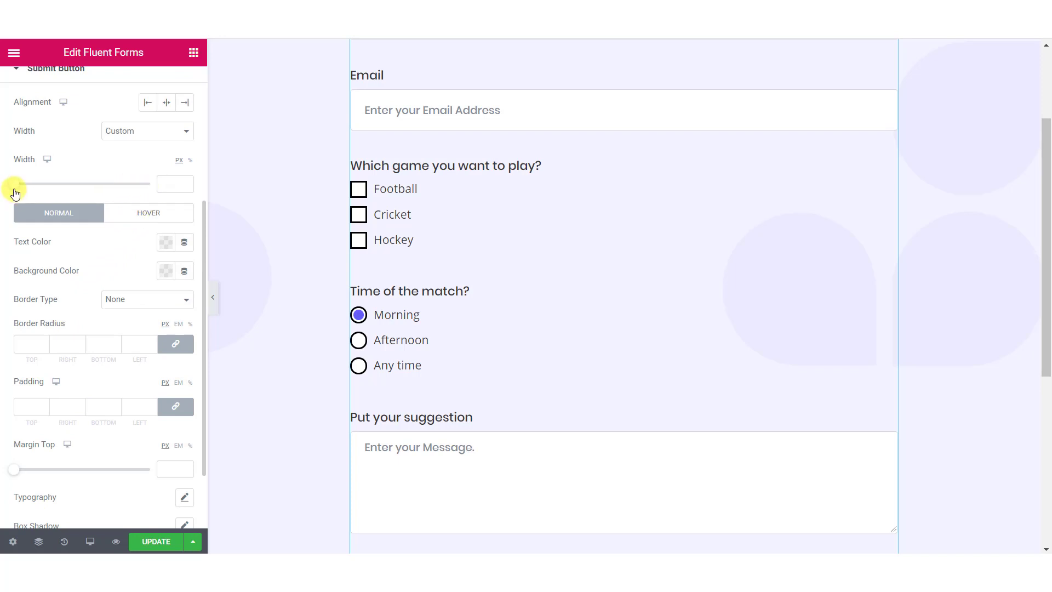
pyautogui.moveTo(13, 185); pyautogui.dragTo(38, 186)
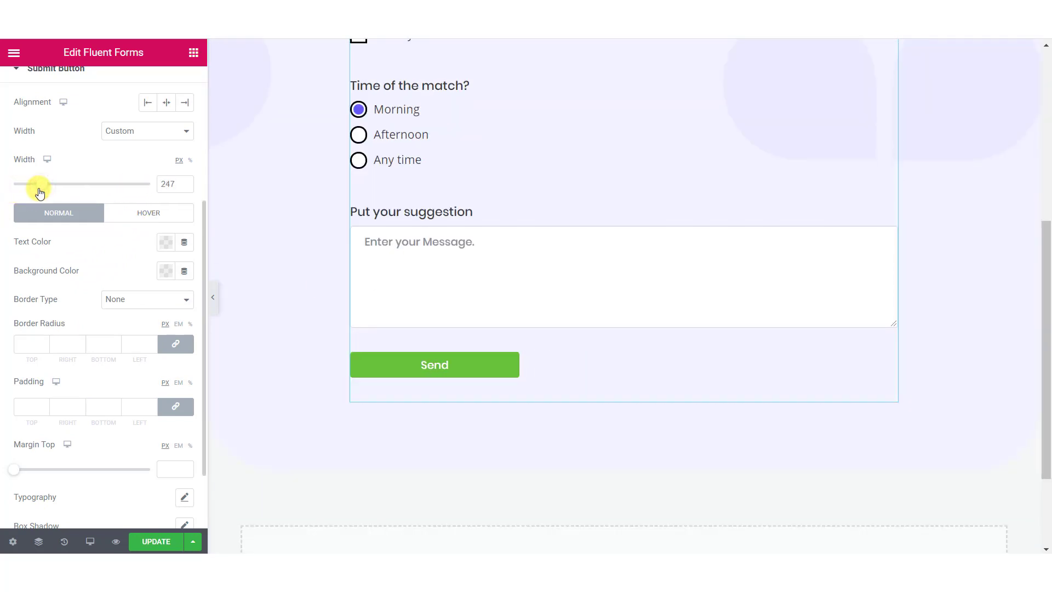
pyautogui.click(160, 269)
pyautogui.click(190, 320)
pyautogui.click(85, 247)
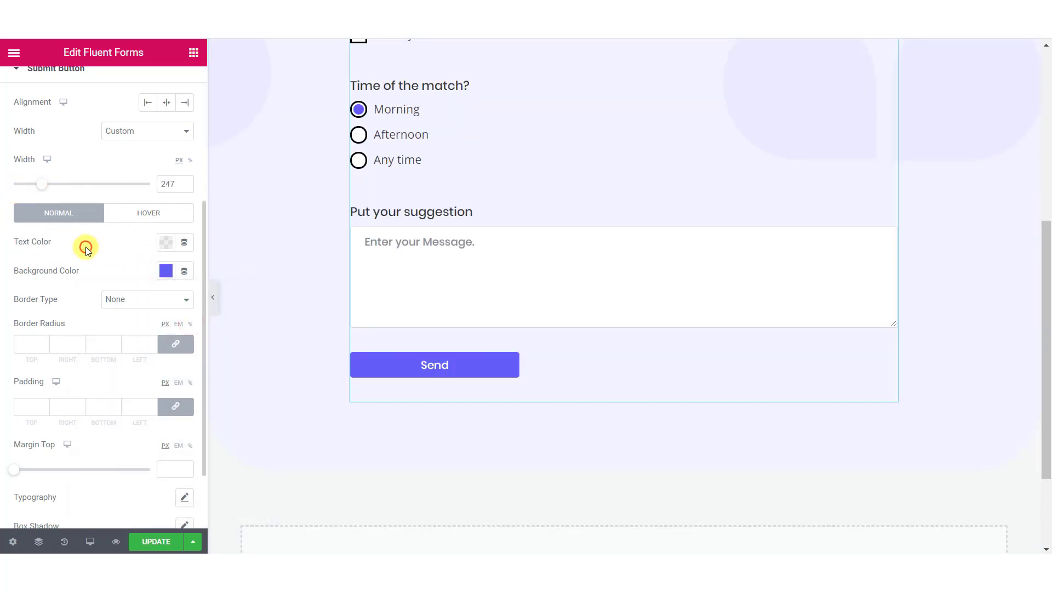
pyautogui.click(23, 408)
pyautogui.write('15')
pyautogui.scroll(-2, 70, 376)
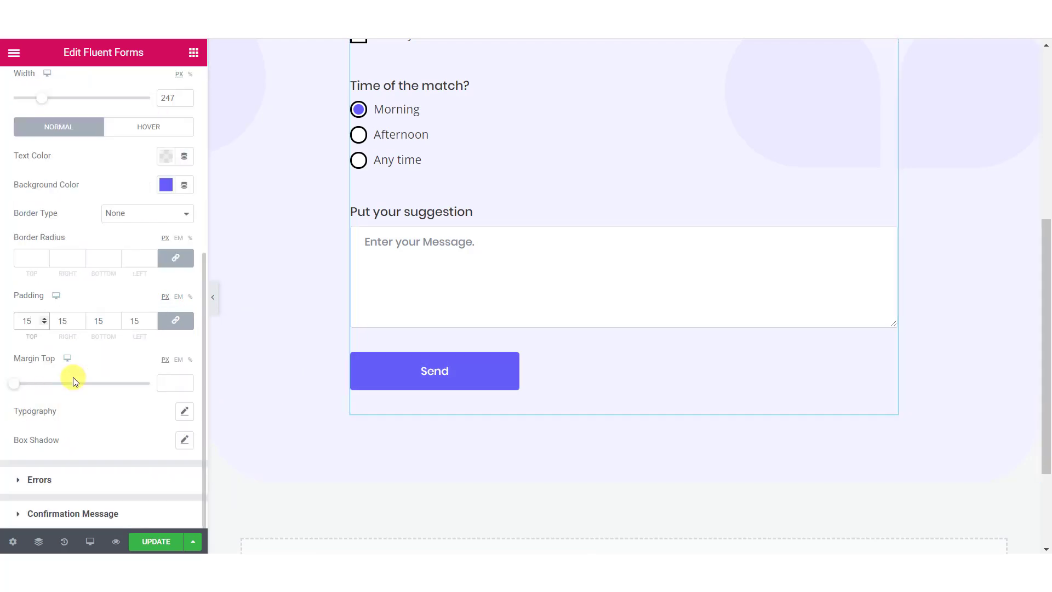
pyautogui.scroll(6, 553, 258)
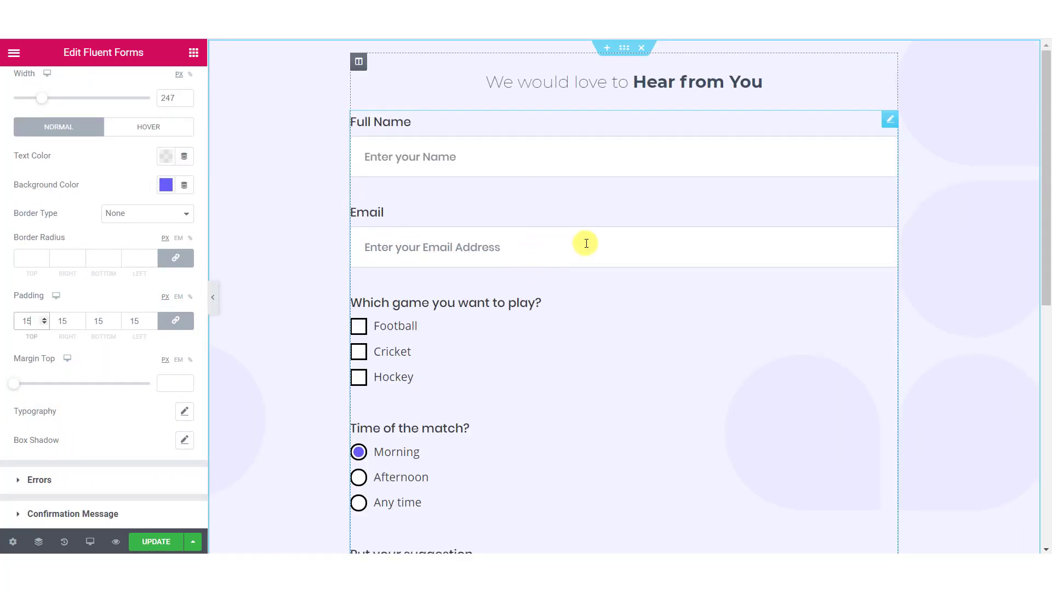
# Step: Review the Errors and Confirmation Message styling sections of the form widget
pyautogui.click(86, 487)
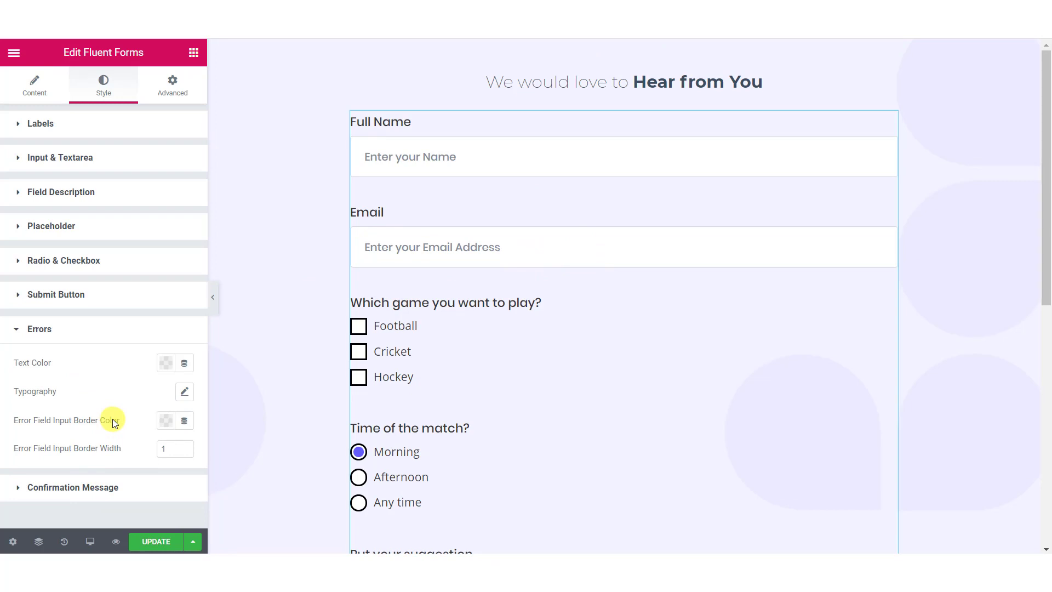
pyautogui.click(90, 487)
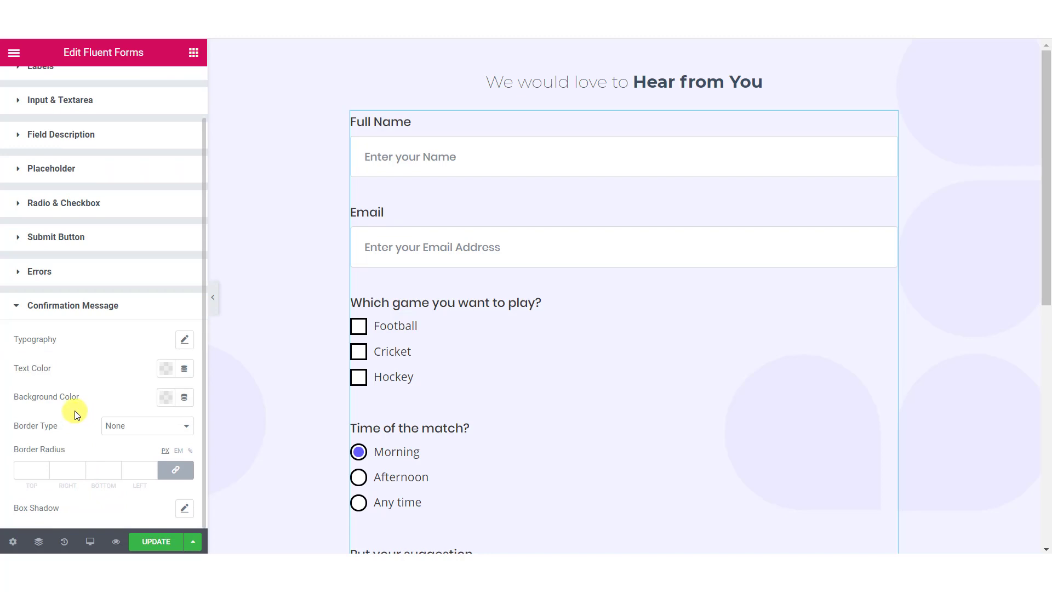
pyautogui.scroll(-5, 441, 333)
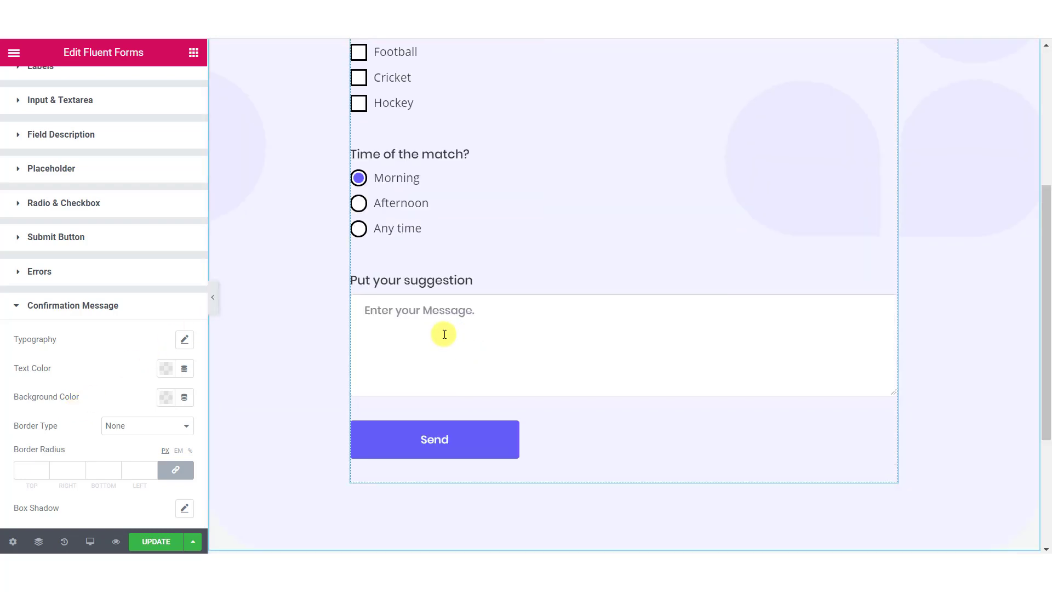
pyautogui.scroll(5, 441, 354)
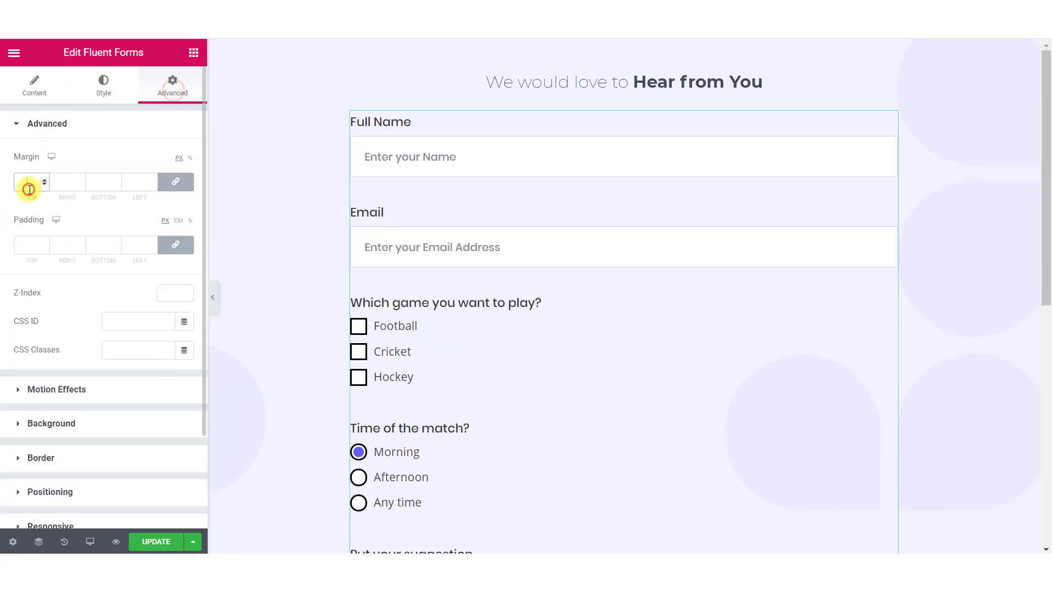
# Step: Give the form 30 px padding and 5 px rounded corners, leaving it without a border
pyautogui.click(26, 244)
pyautogui.write('30')
pyautogui.scroll(-2, 25, 246)
pyautogui.click(81, 349)
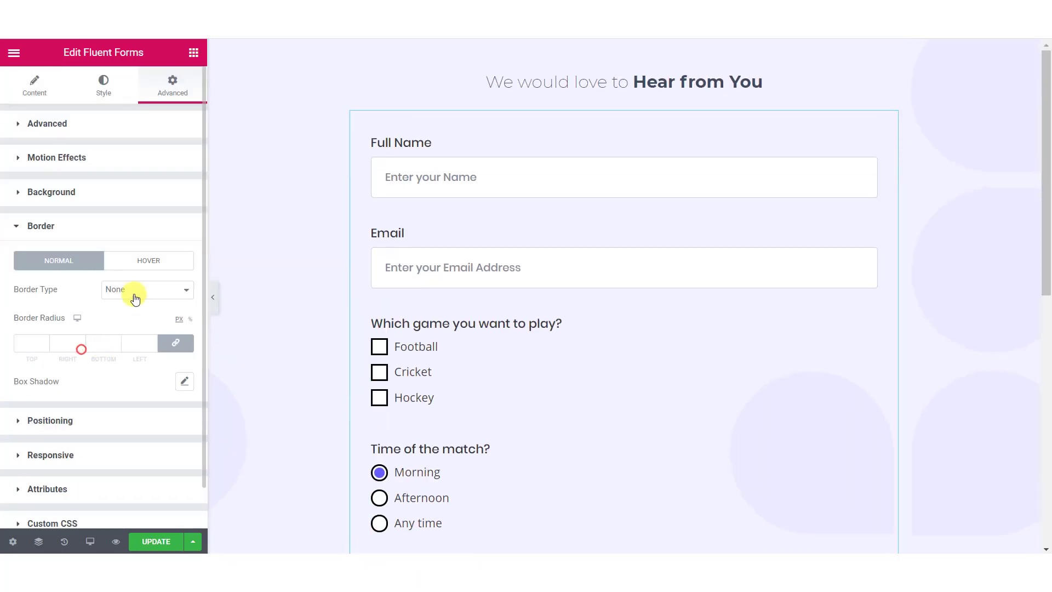
pyautogui.click(133, 293)
pyautogui.click(127, 312)
pyautogui.click(163, 386)
pyautogui.click(139, 393)
pyautogui.click(24, 435)
pyautogui.click(124, 283)
pyautogui.click(125, 302)
pyautogui.click(29, 351)
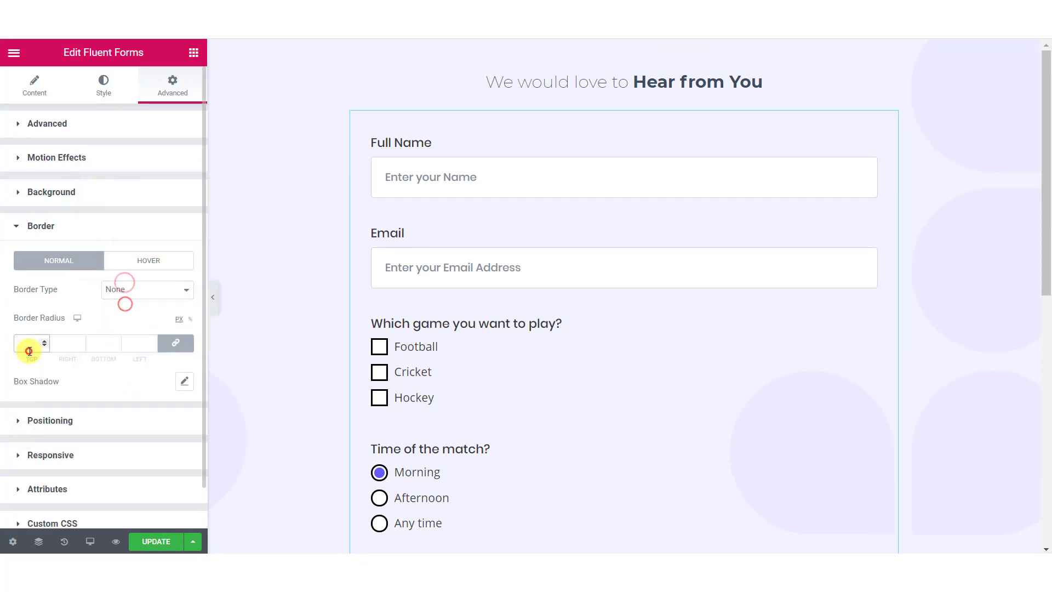
pyautogui.write('5')
pyautogui.click(183, 380)
# Step: Add a soft box shadow to the form (vertical 10, blur 20)
pyautogui.click(174, 419)
pyautogui.click(164, 481)
pyautogui.scroll(-1, 125, 455)
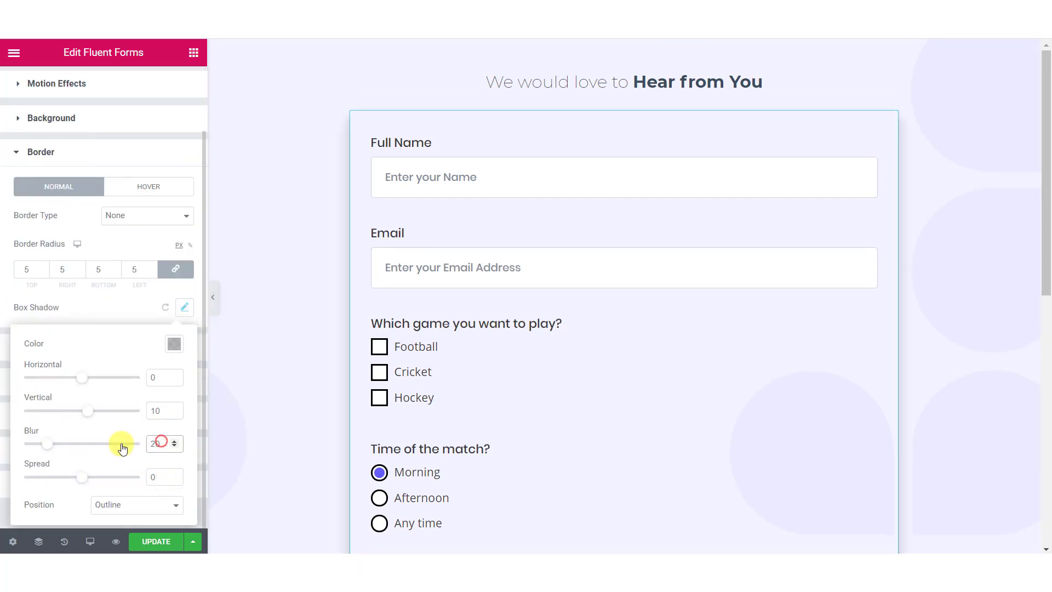
pyautogui.click(132, 307)
# Step: Set the form background to white and save the page
pyautogui.click(138, 192)
pyautogui.click(160, 284)
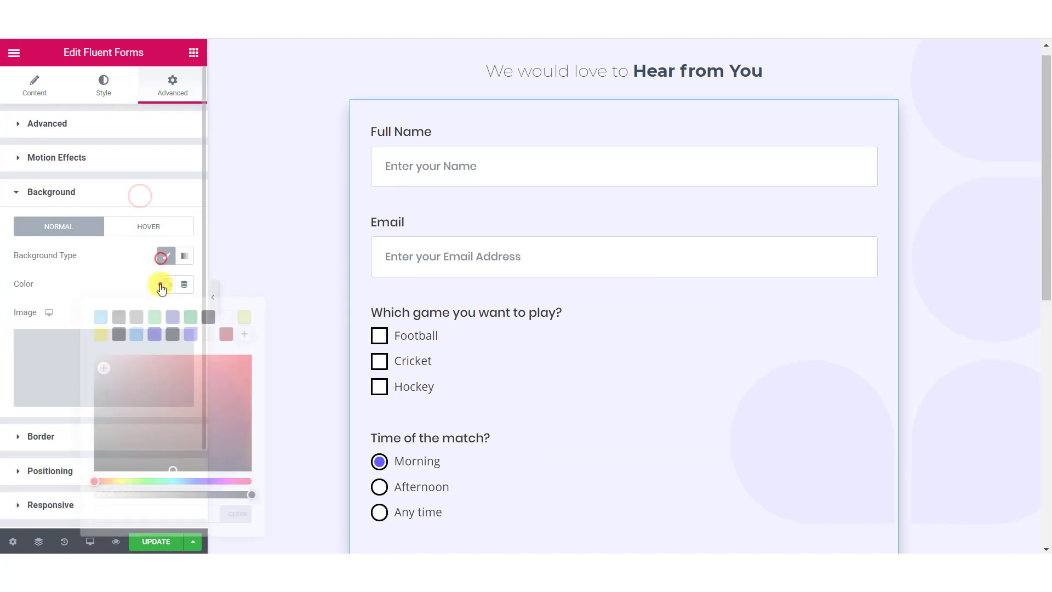
pyautogui.click(66, 291)
pyautogui.click(376, 370)
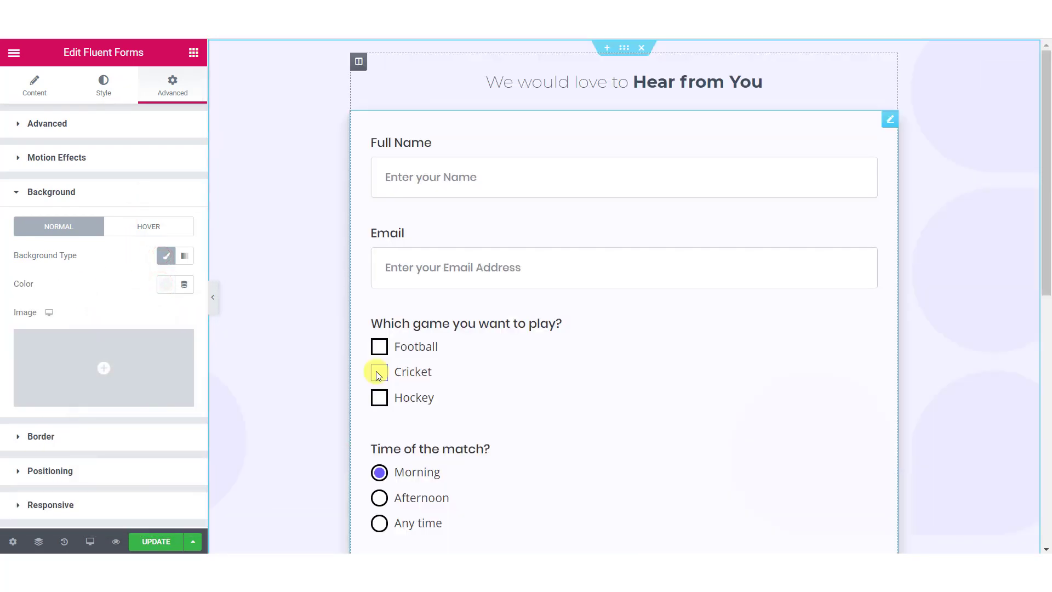
pyautogui.scroll(-5, 432, 394)
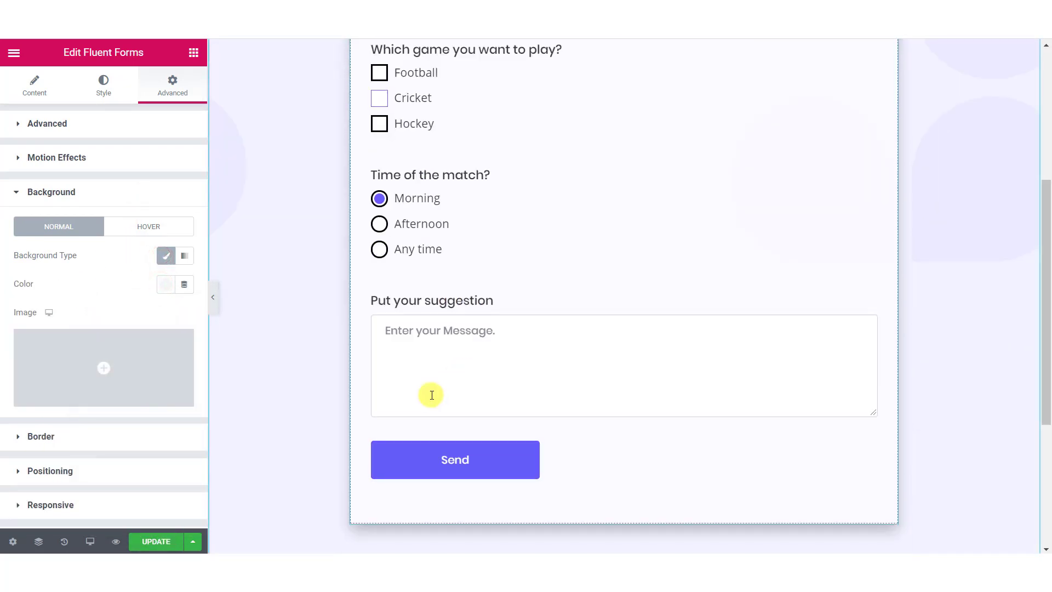
pyautogui.click(138, 542)
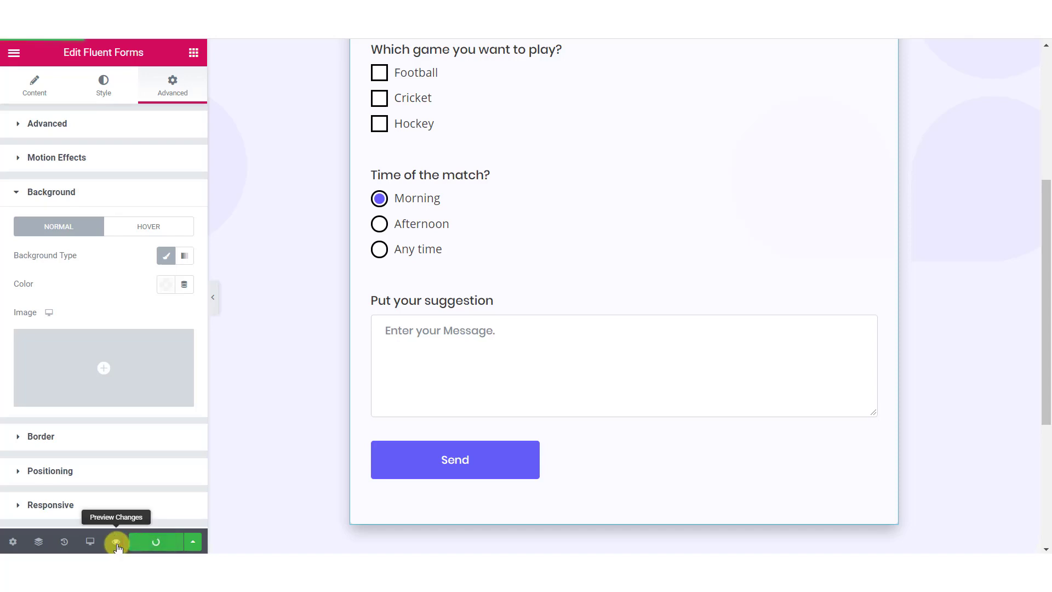
# Step: Preview the page live and enter a test full name and e-mail address
pyautogui.click(116, 542)
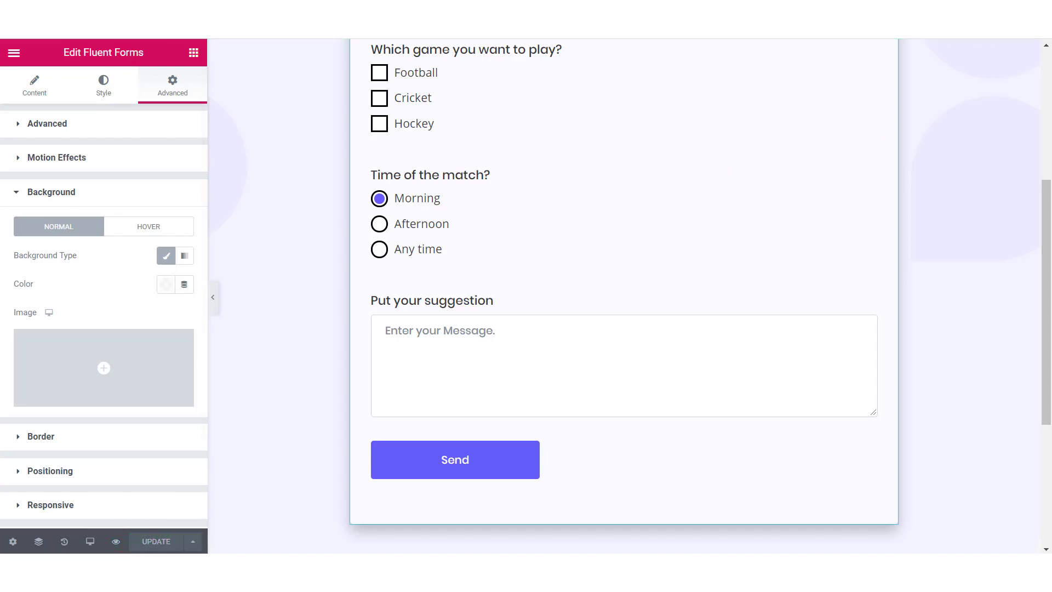
pyautogui.scroll(-5, 545, 194)
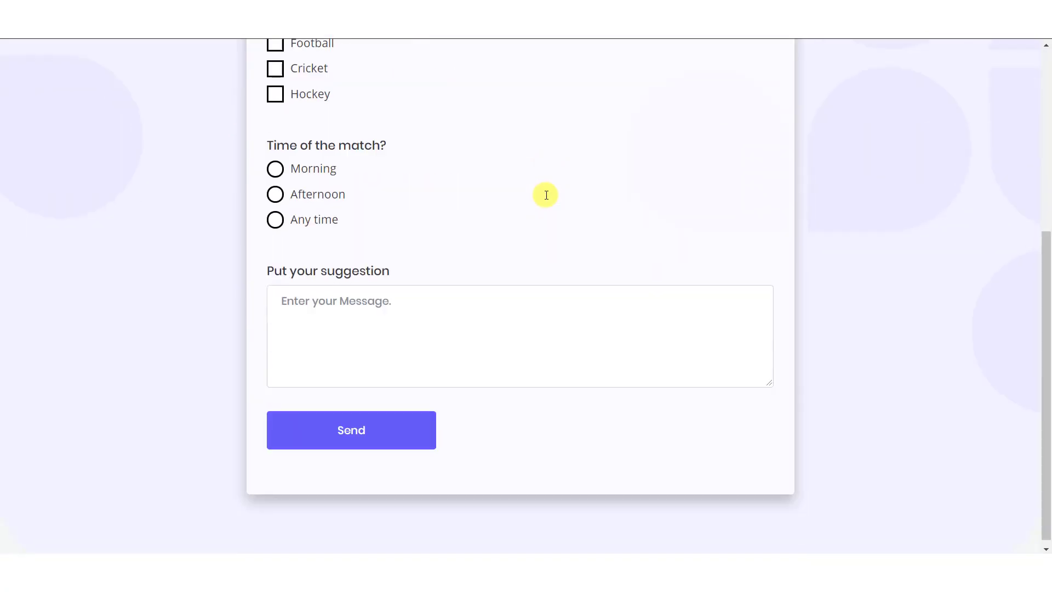
pyautogui.scroll(5, 603, 384)
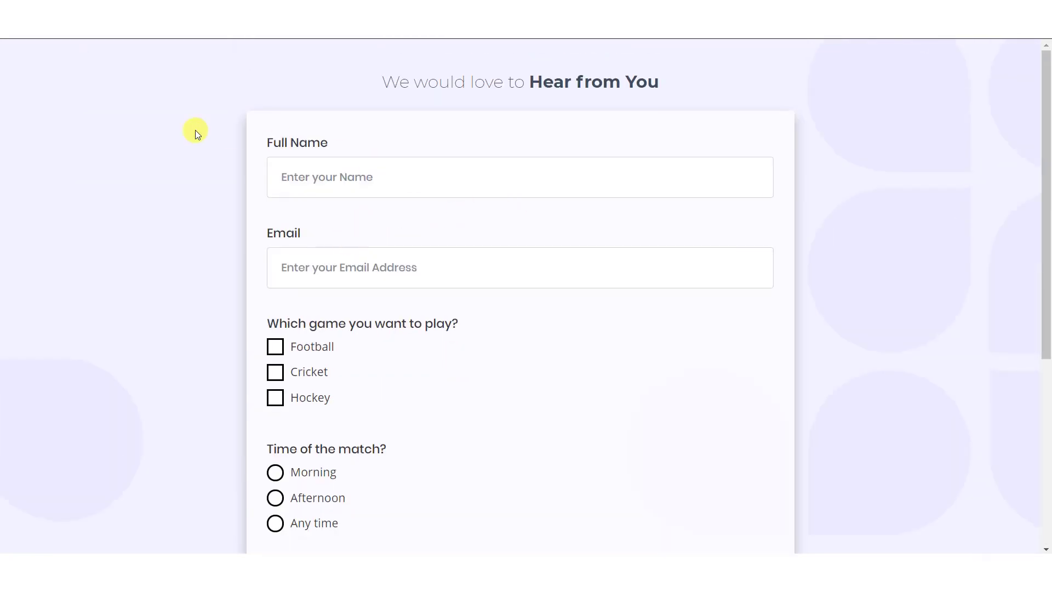
pyautogui.click(298, 172)
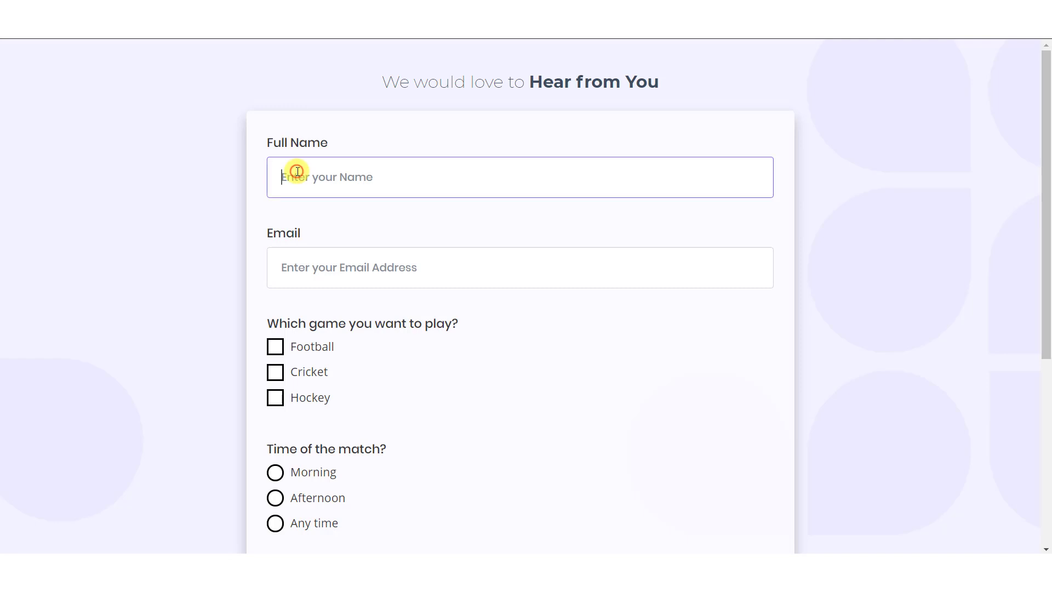
pyautogui.write('Yash')
pyautogui.press('Tab')
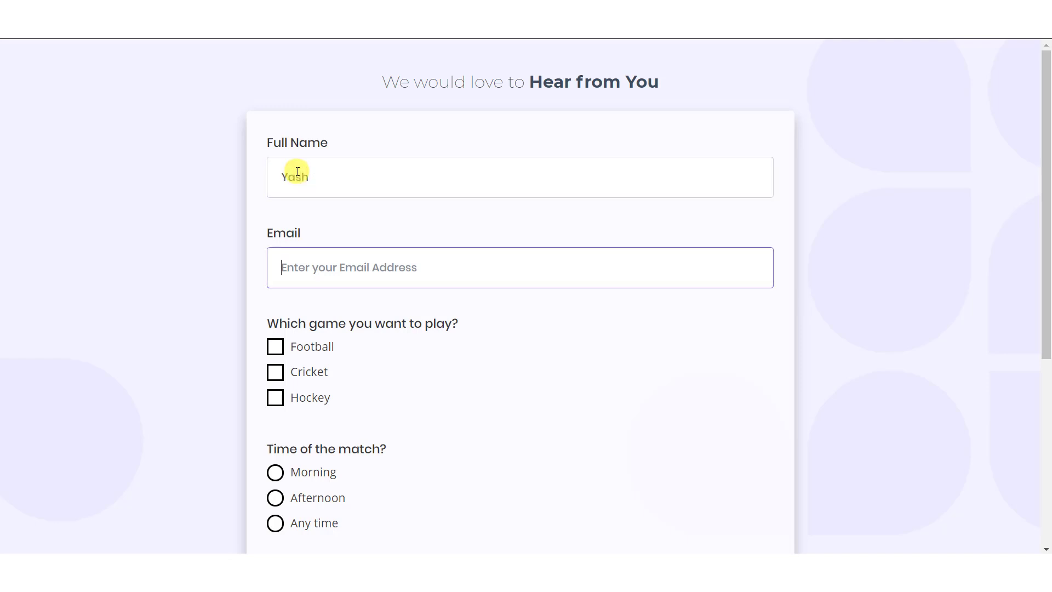
pyautogui.press('Tab')
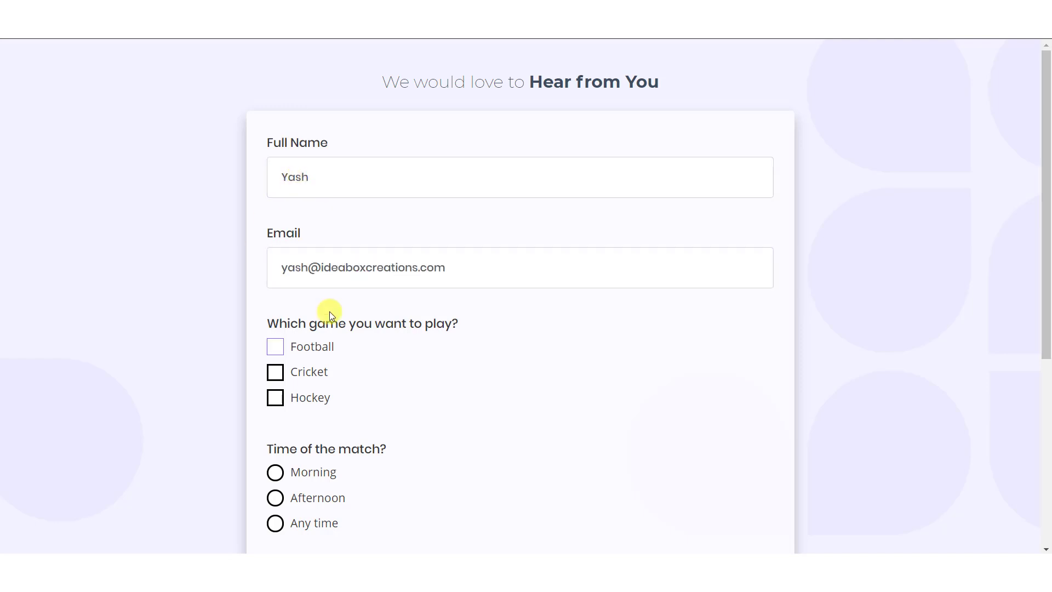
# Step: Tick Cricket, choose Morning, suggest 'This is a test.' and submit, confirming the thank-you message
pyautogui.click(272, 372)
pyautogui.scroll(-4, 272, 324)
pyautogui.click(274, 266)
pyautogui.click(343, 409)
pyautogui.write('This is a test.')
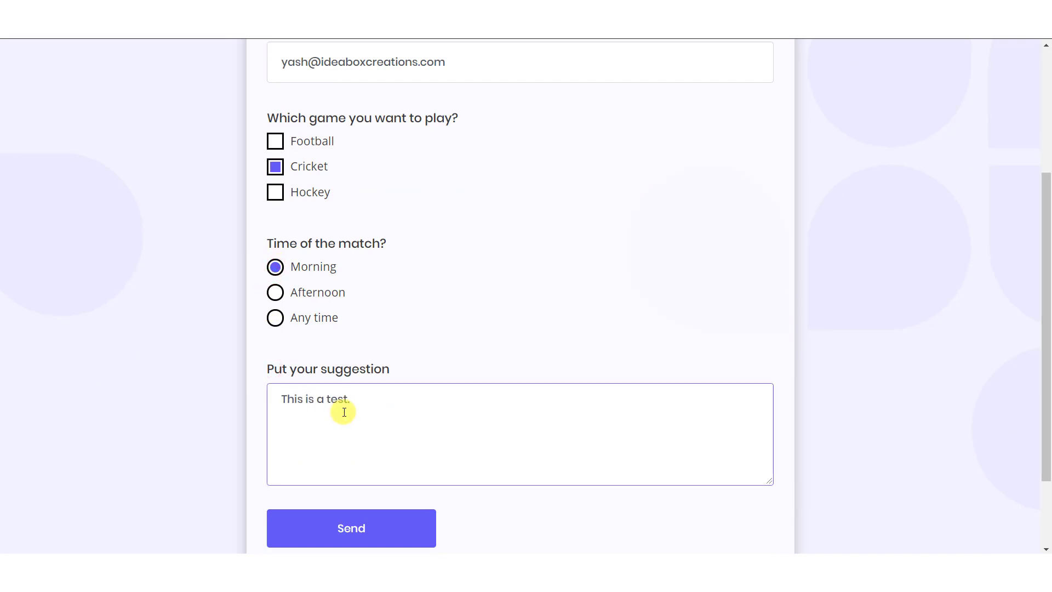
pyautogui.scroll(-2, 344, 412)
pyautogui.click(345, 422)
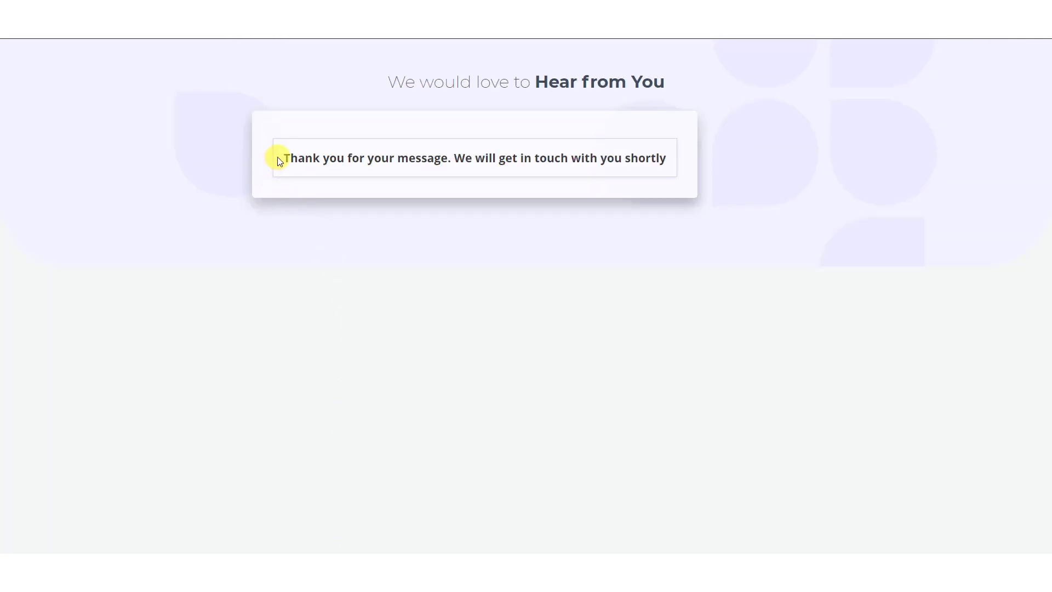
pyautogui.moveTo(277, 157); pyautogui.dragTo(657, 195)
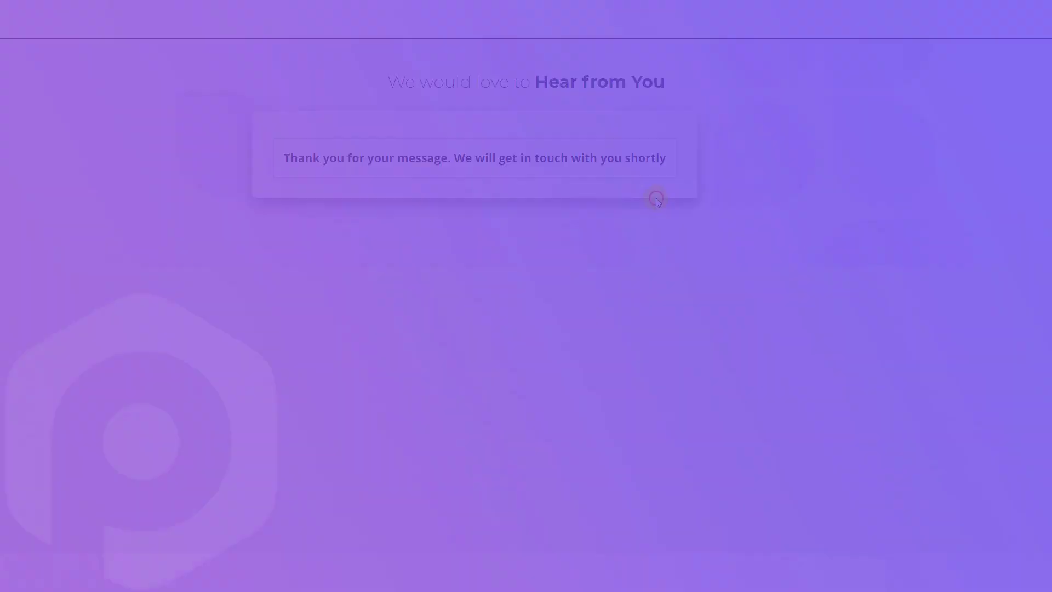